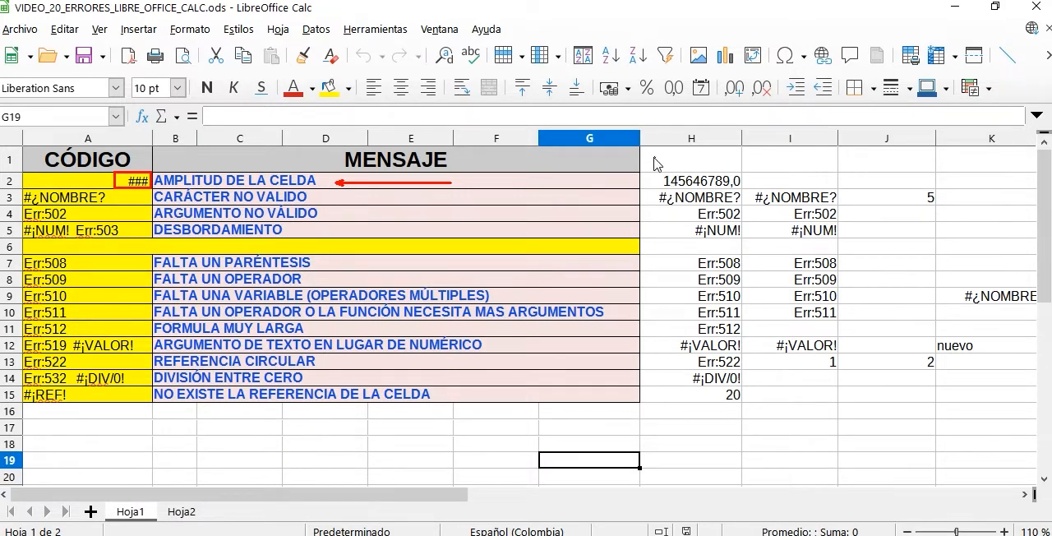
- Narrow column H until the number in H2 no longer fits, and widen it again to display the full number
left_click_drag(658, 160, 644, 160)
left_click_drag(723, 162, 741, 162)
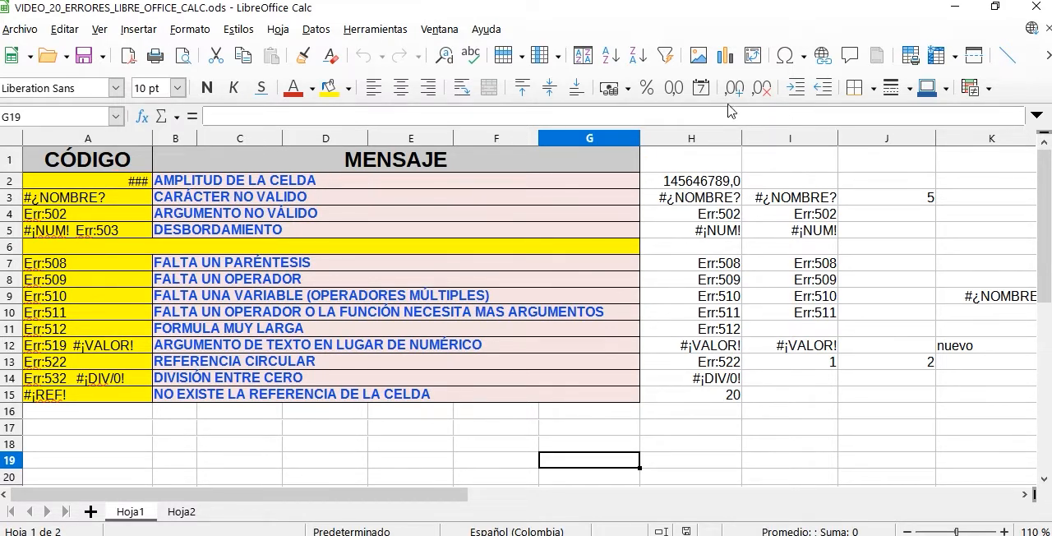
left_click(699, 189)
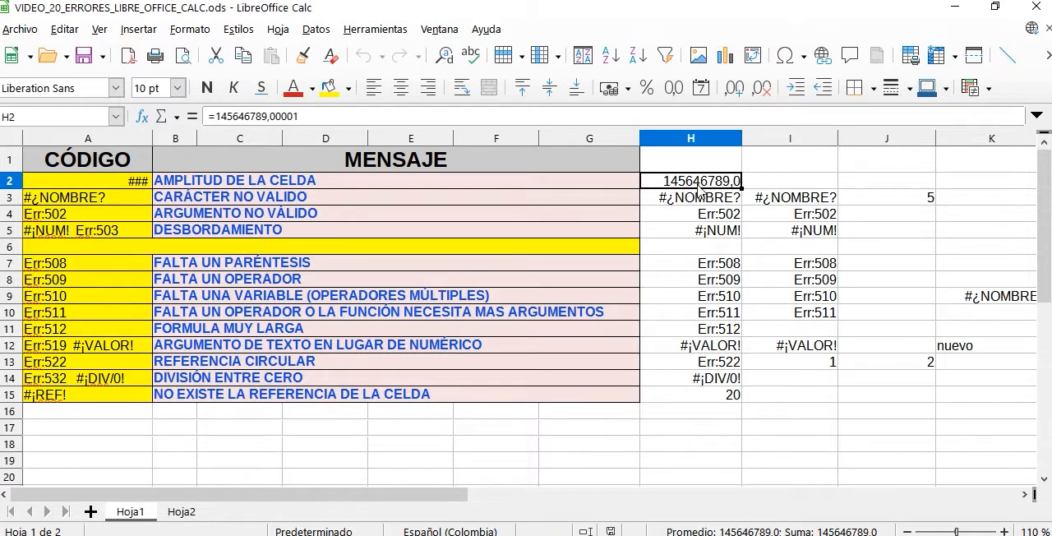
left_click_drag(742, 139, 715, 144)
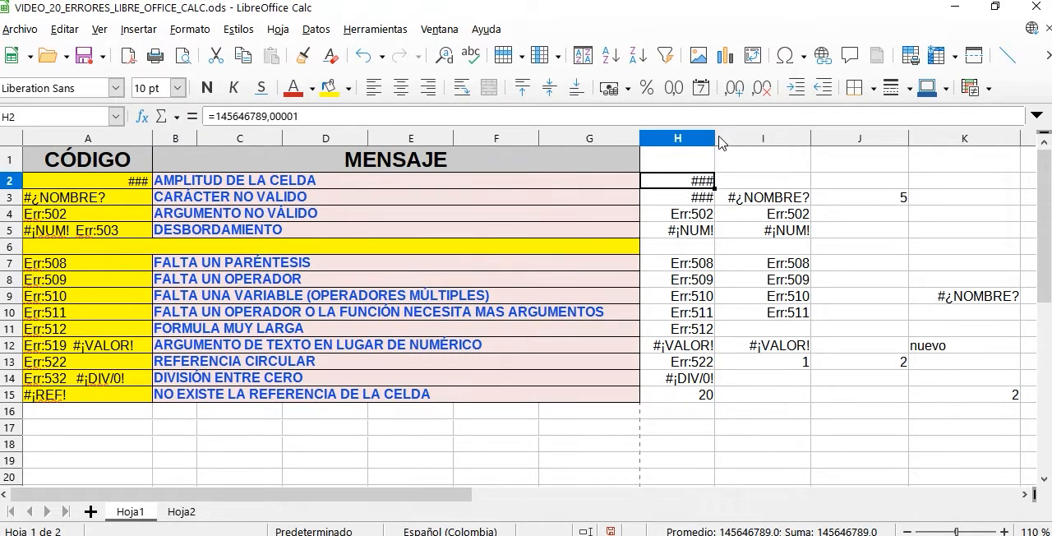
left_click_drag(717, 139, 736, 140)
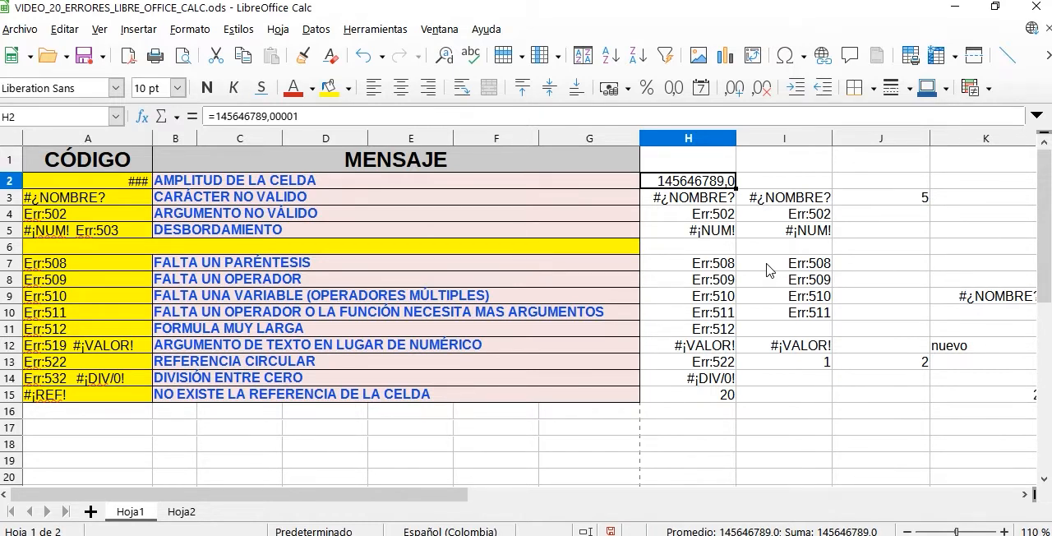
- Correct the misspelled function name in H3 so the formula reads =PRODUCTO(2;3)
left_click(304, 199)
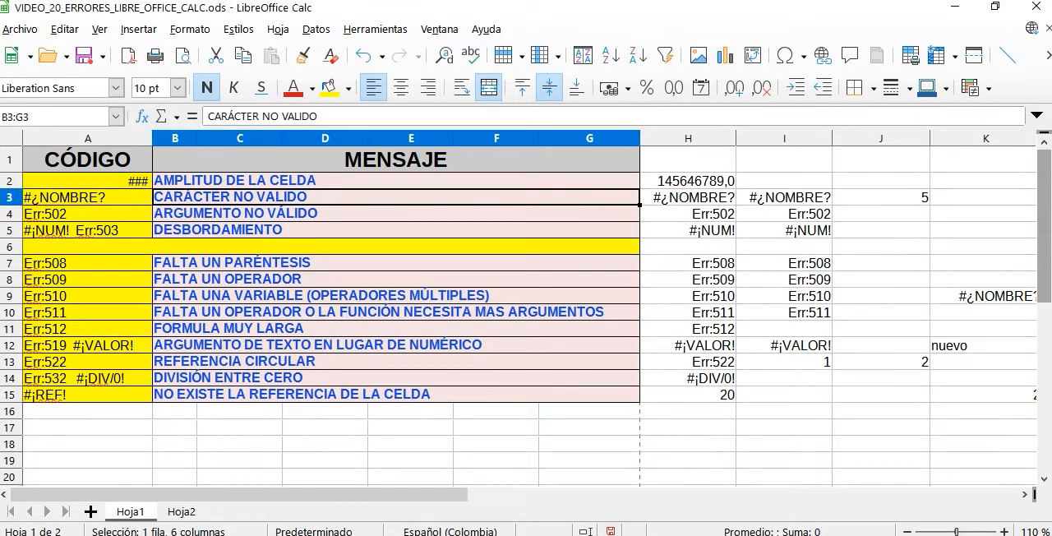
left_click(697, 202)
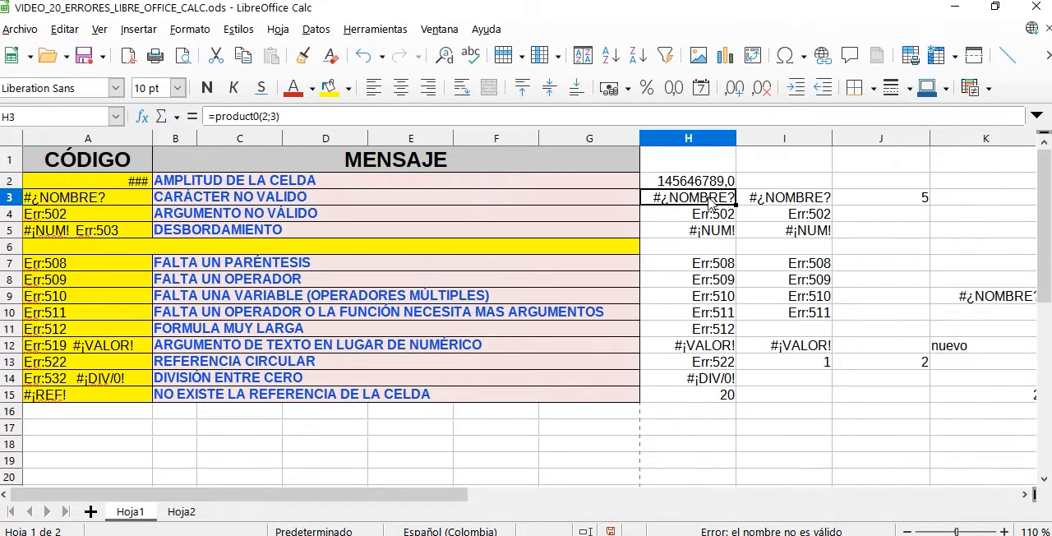
double_click(703, 203)
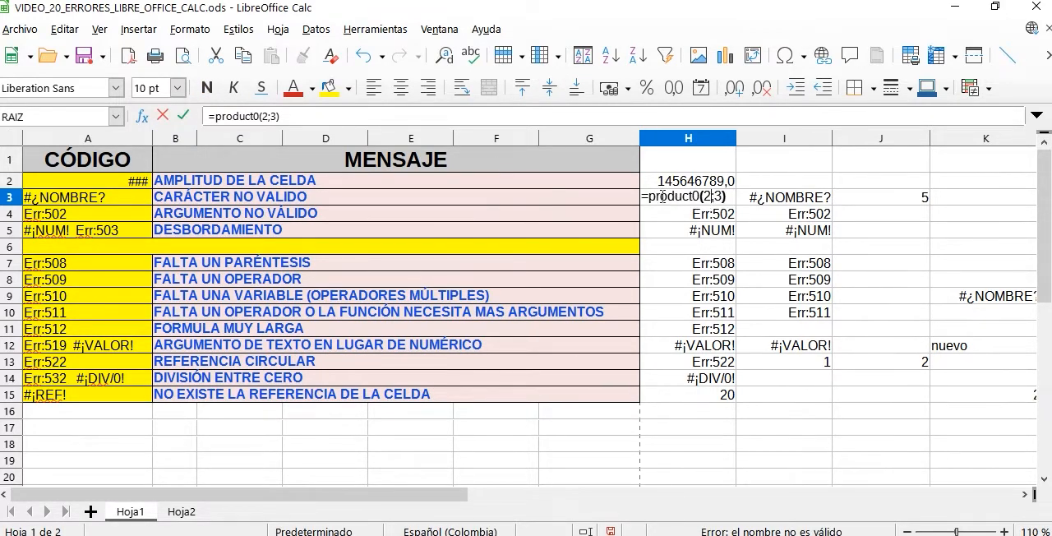
left_click(702, 196)
key("Return")
left_click(703, 200)
double_click(702, 200)
key("BackSpace")
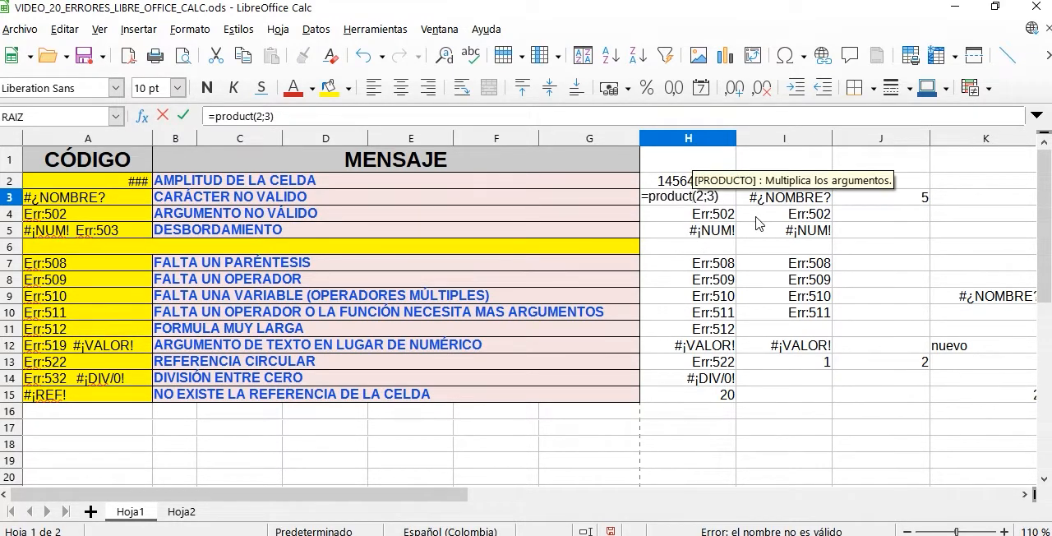
type("o")
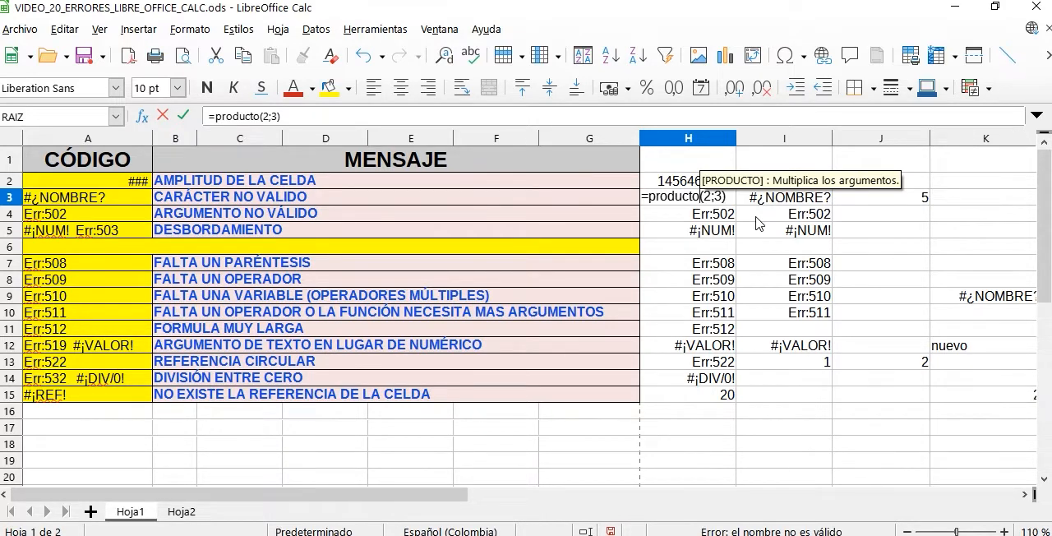
key("Return")
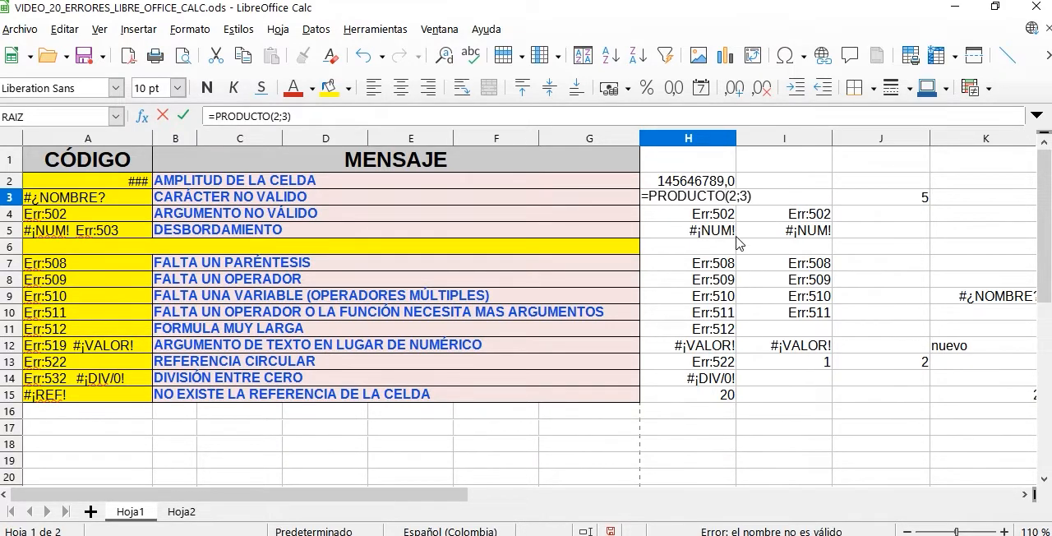
key("Return")
- Remove the accent from the function name in I3 so the formula reads =suma(2+3)
double_click(798, 201)
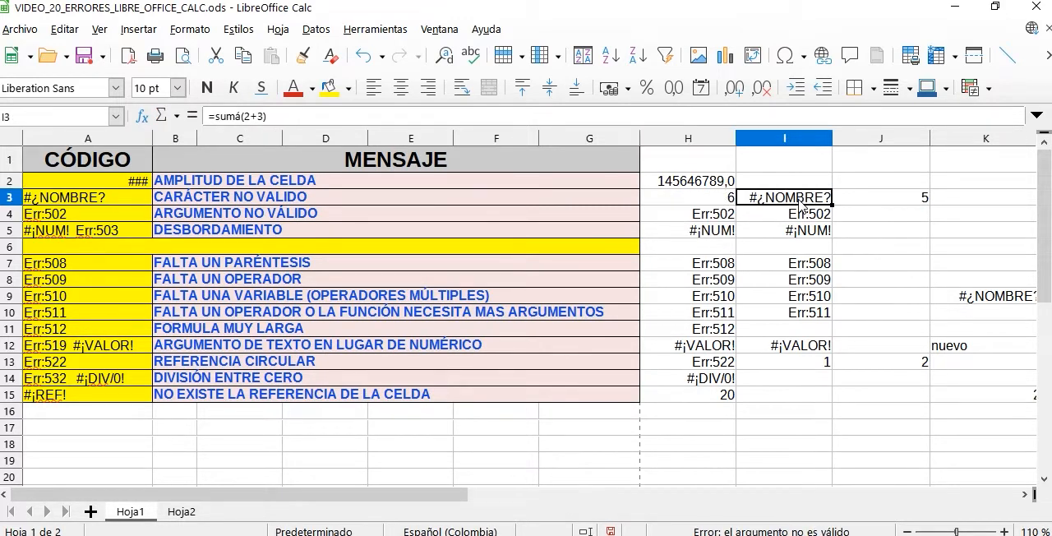
left_click(776, 199)
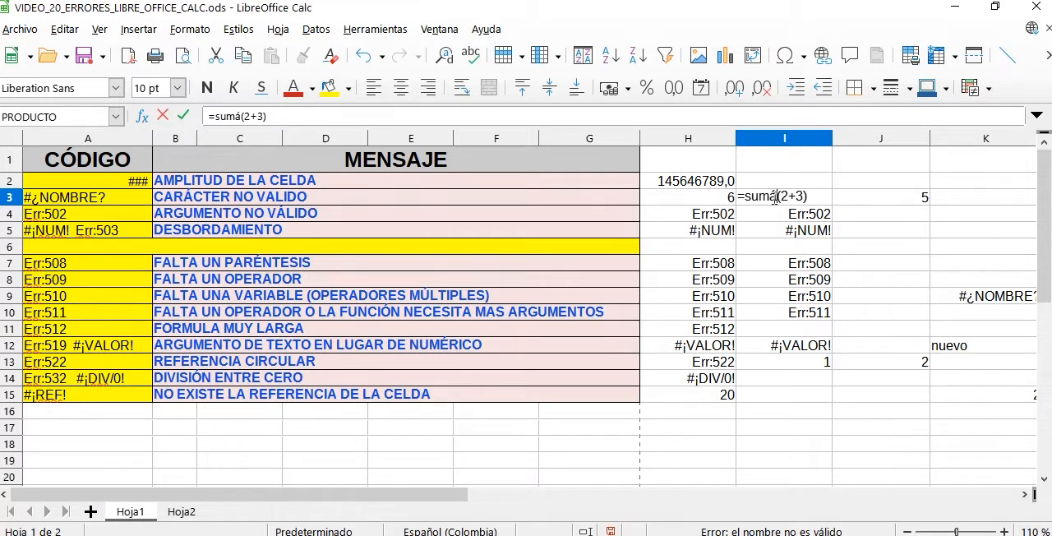
key("Return")
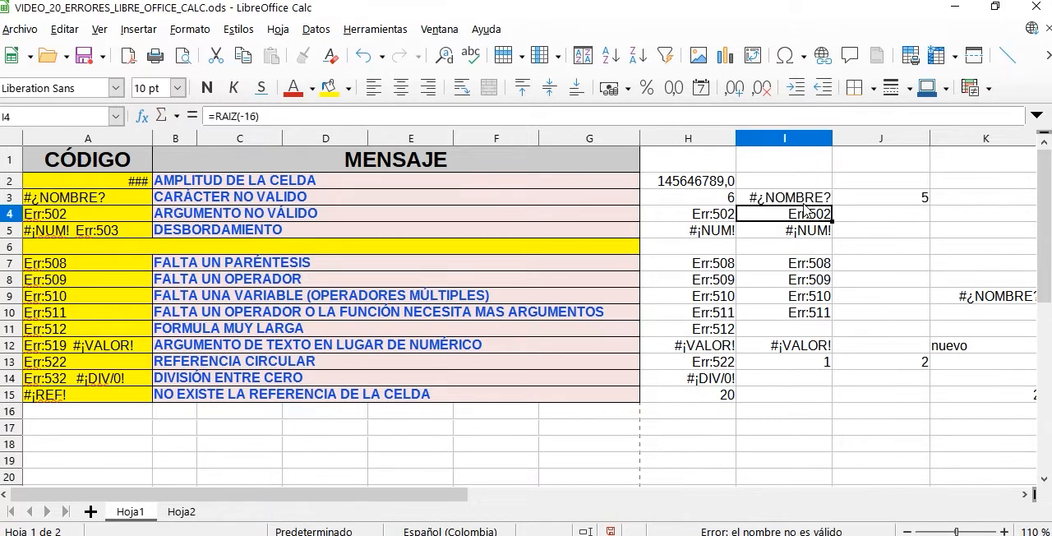
double_click(776, 195)
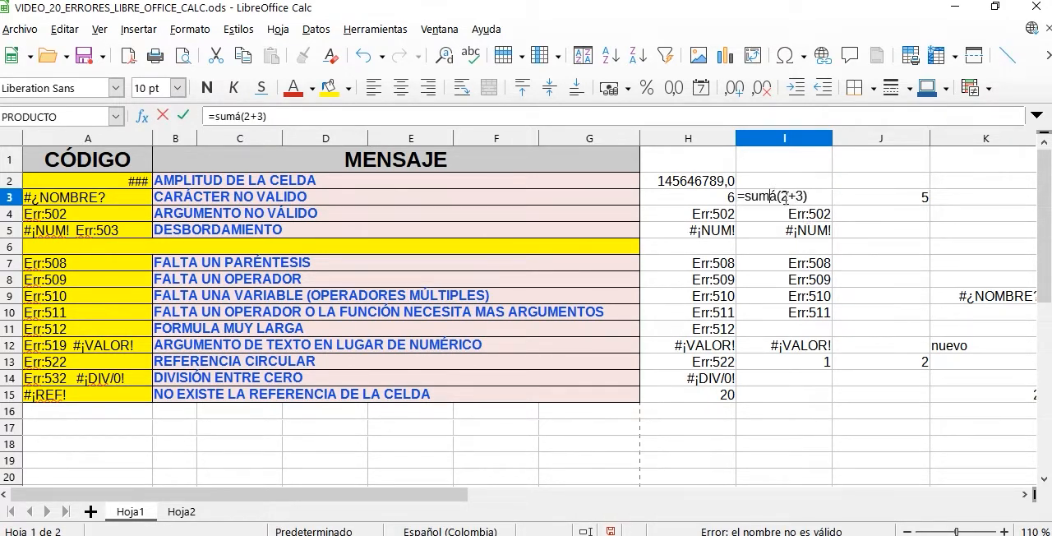
key("BackSpace")
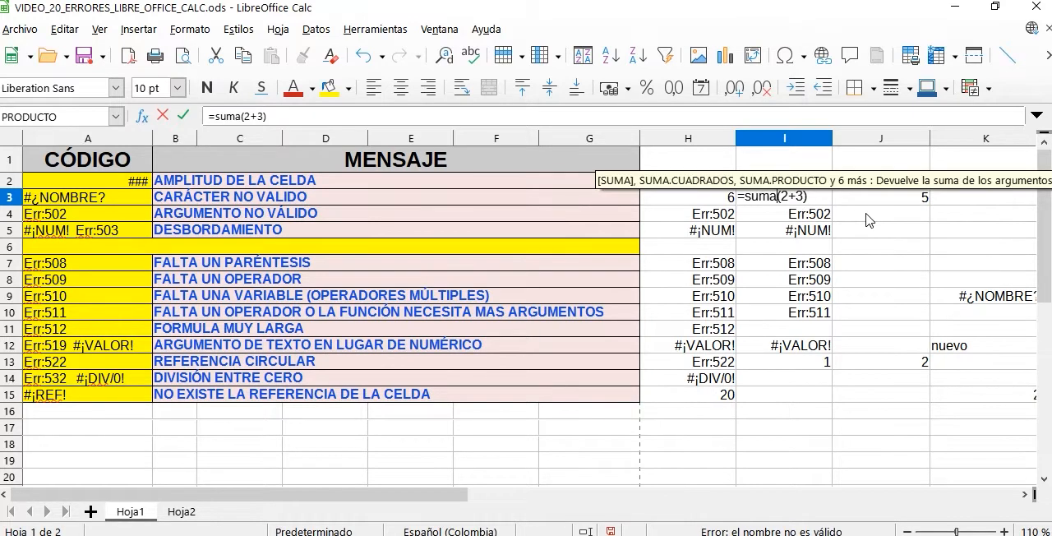
key("Return")
key("Return")
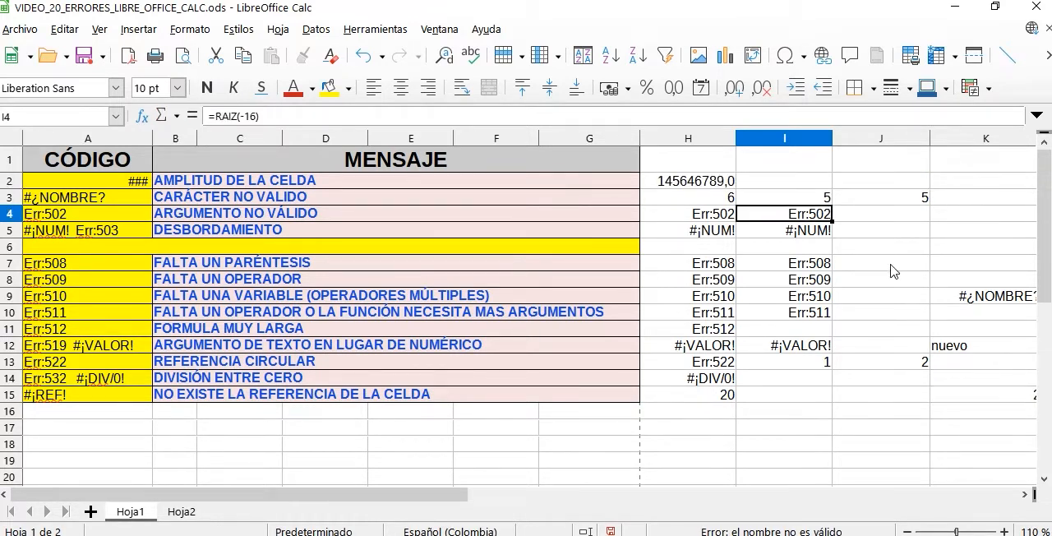
- Fix the invalid argument in H4 by removing the minus sign, making the formula =LOG(100;2)
left_click(718, 217)
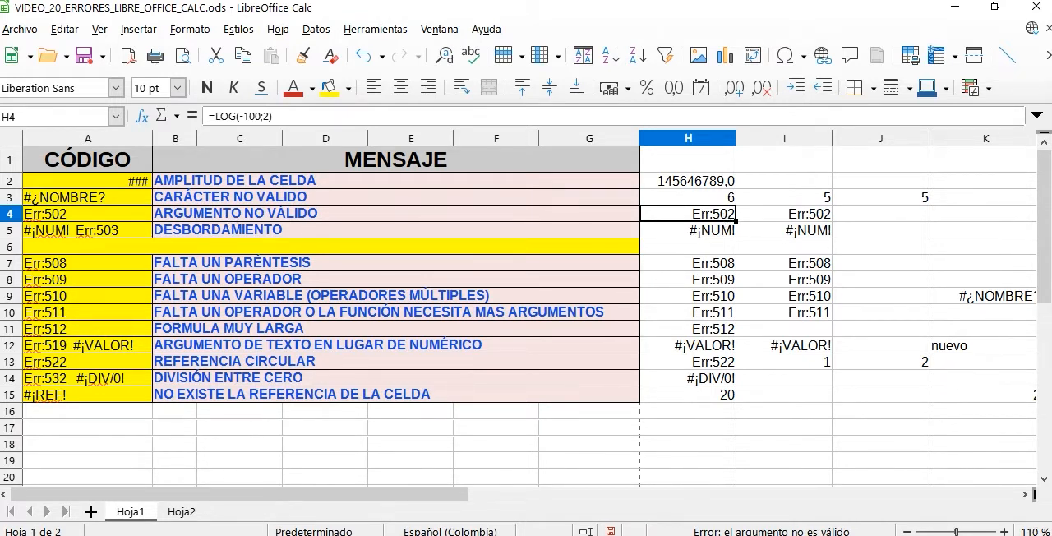
left_click_drag(348, 211, 313, 212)
double_click(713, 220)
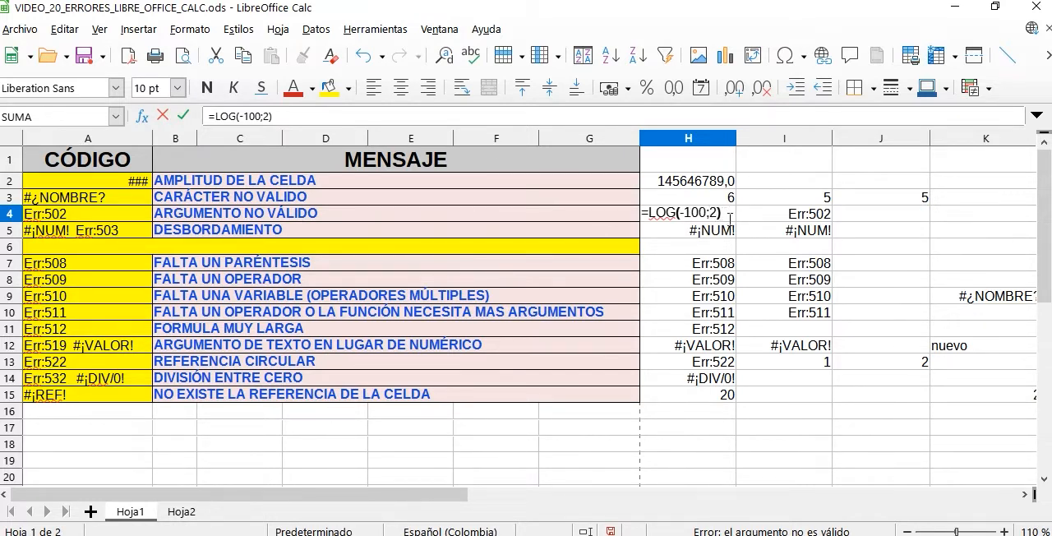
left_click(687, 213)
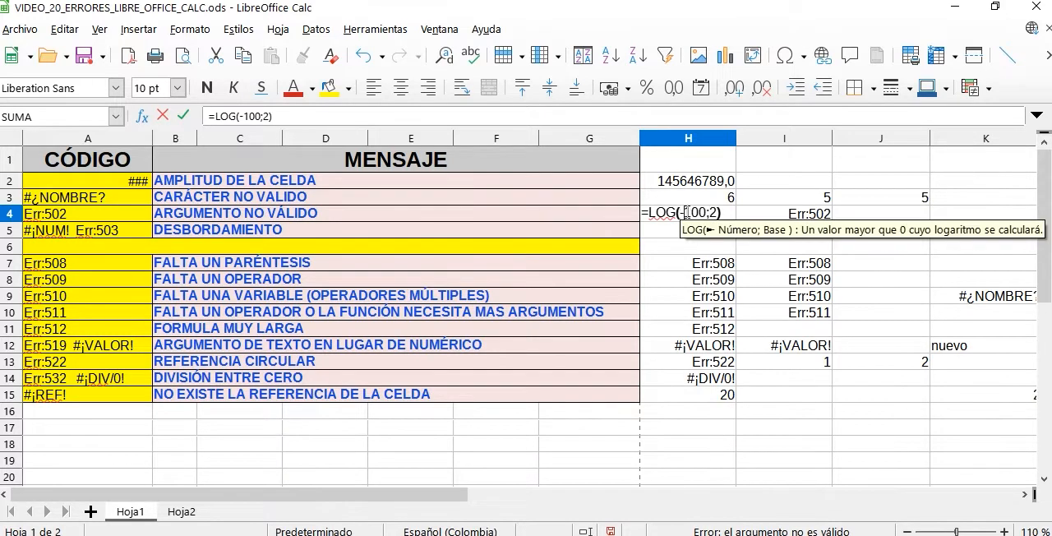
key("Delete")
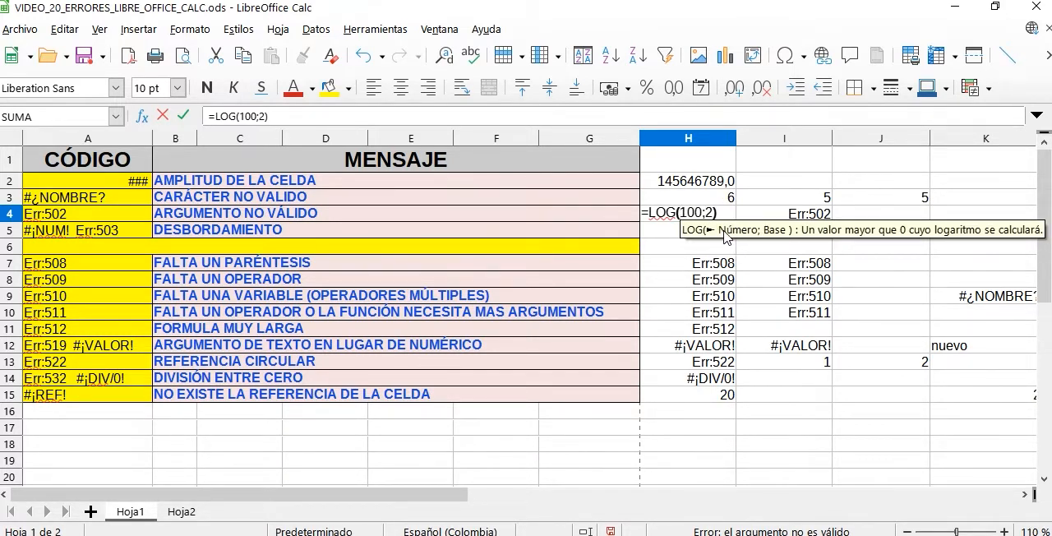
key("Return")
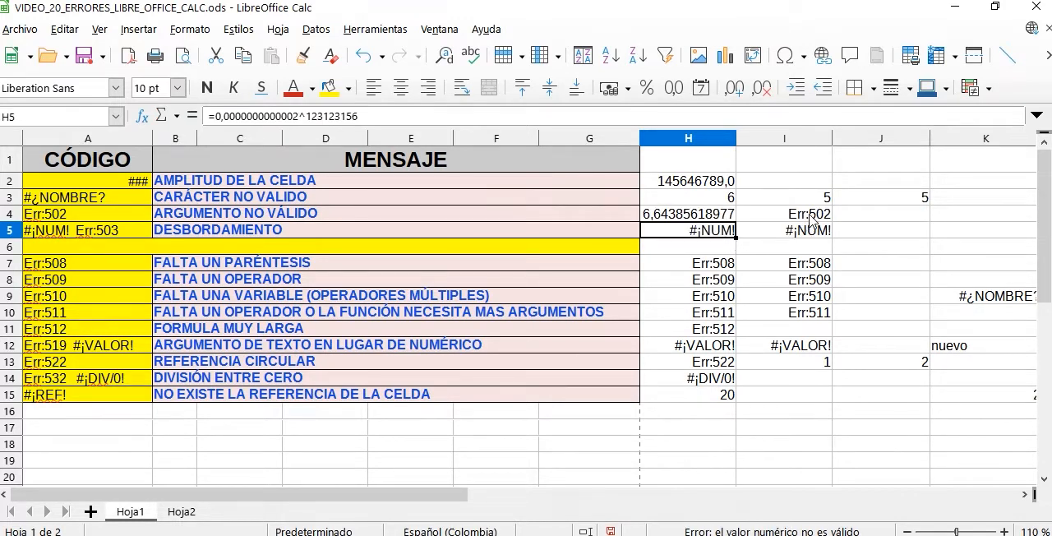
- Remove the minus sign from the square root argument in I4, making the formula =RAIZ(16)
double_click(772, 215)
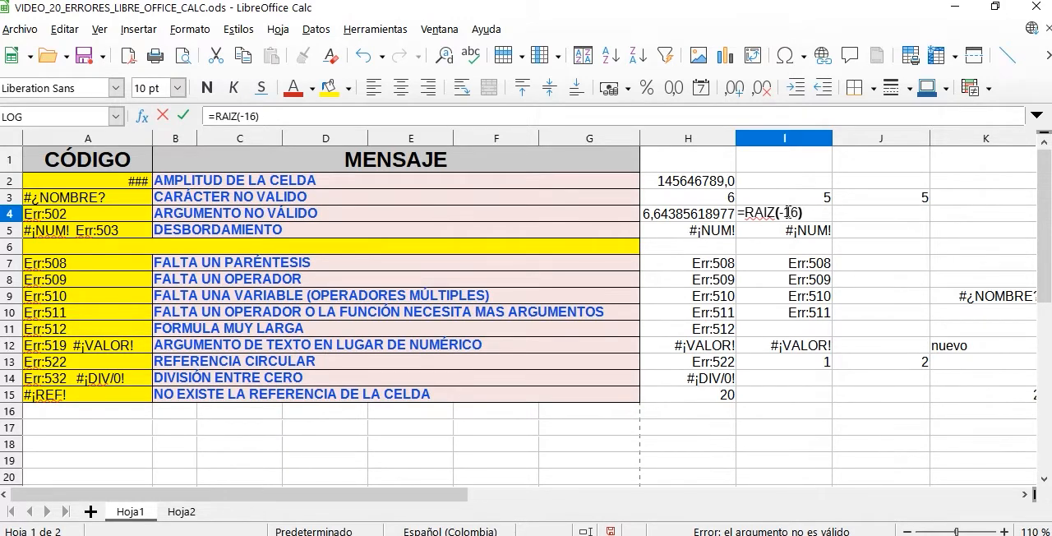
left_click(788, 212)
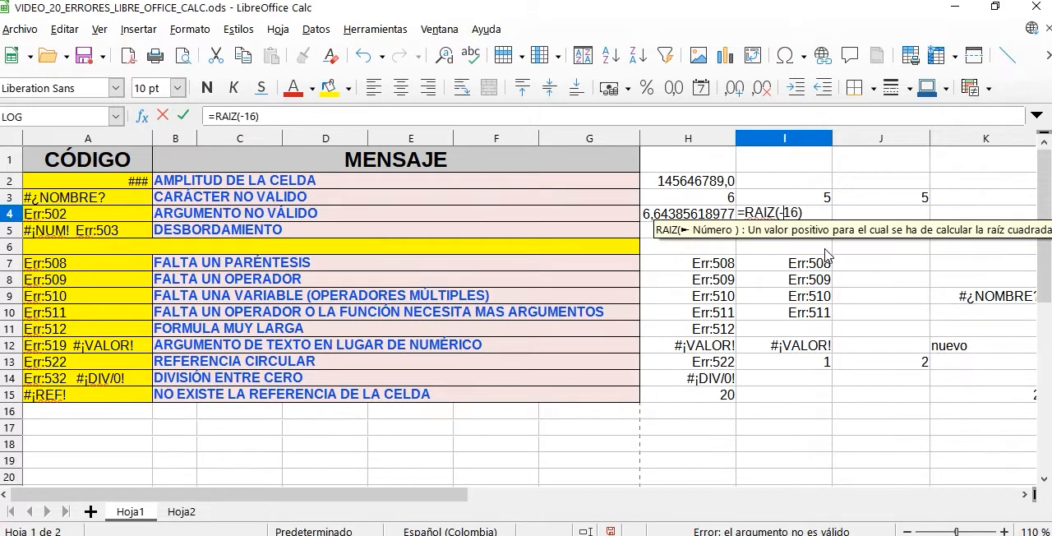
key("BackSpace")
key("Return")
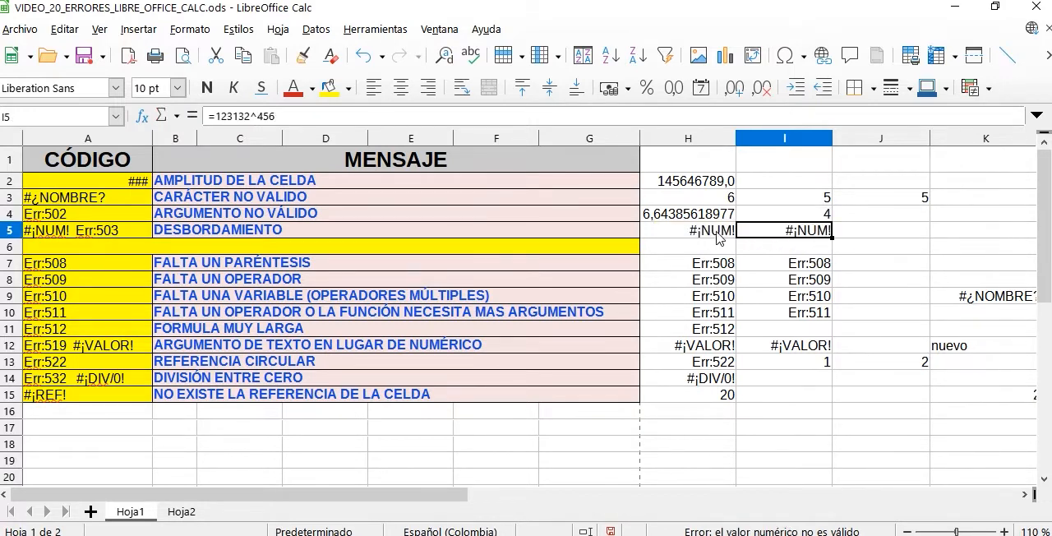
- Examine the overflow error code in A5 and the power formulas in H5 and I5 without changing them
left_click(721, 236)
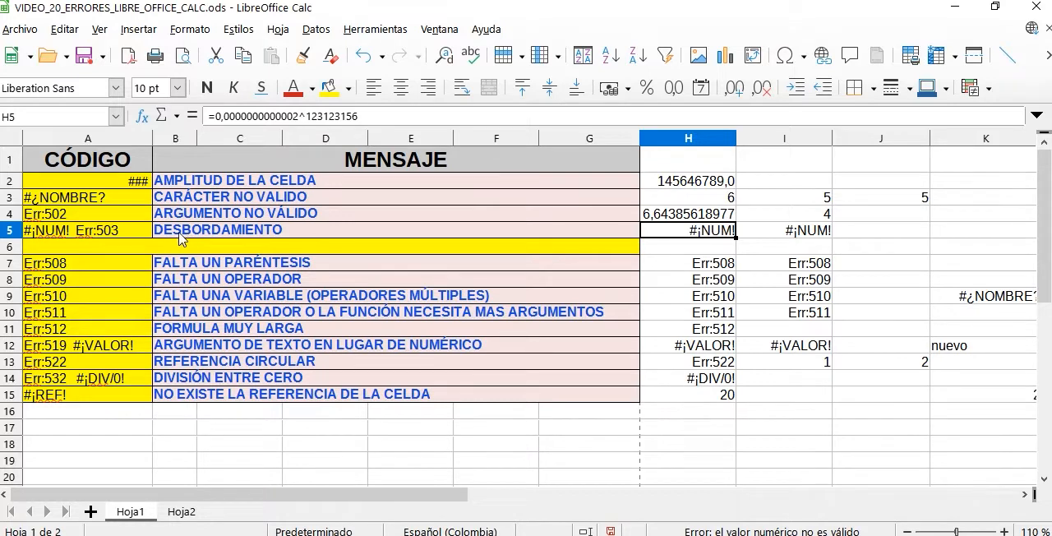
left_click(52, 239)
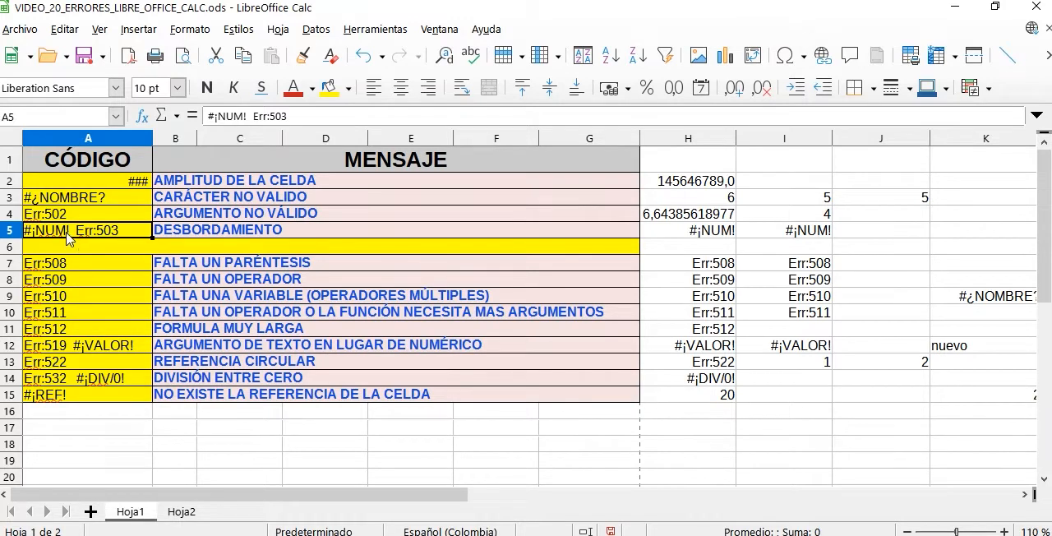
double_click(700, 232)
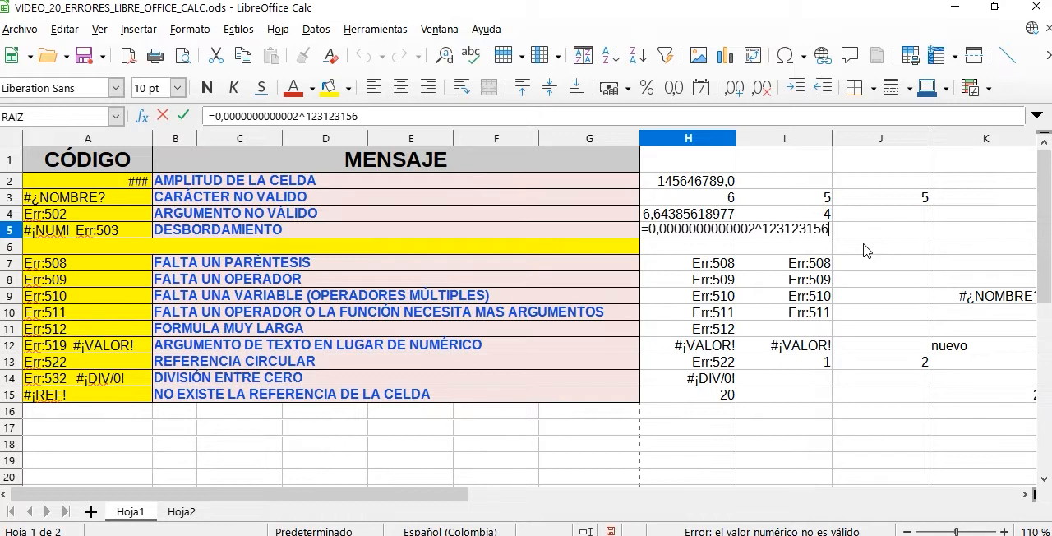
key("Return")
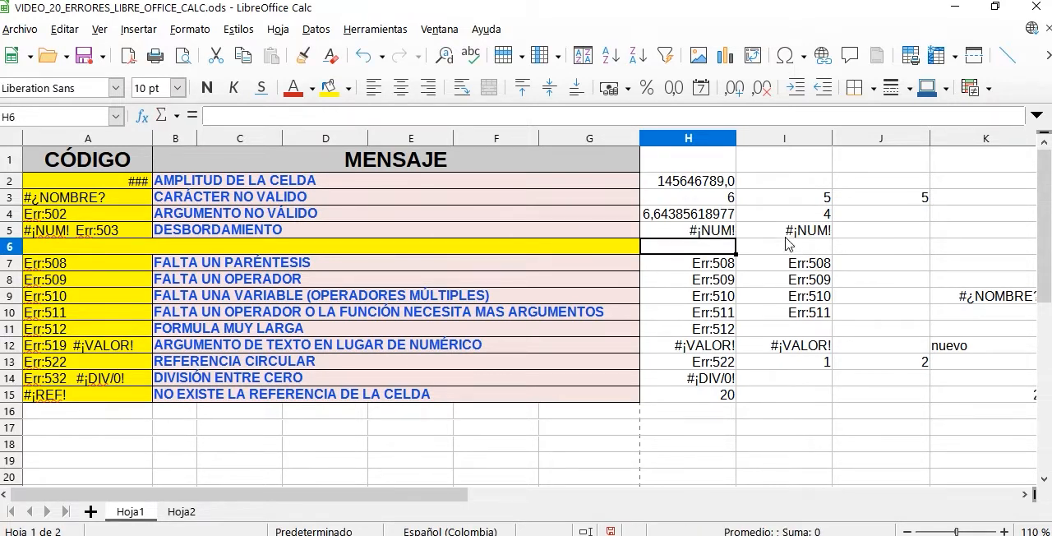
double_click(795, 233)
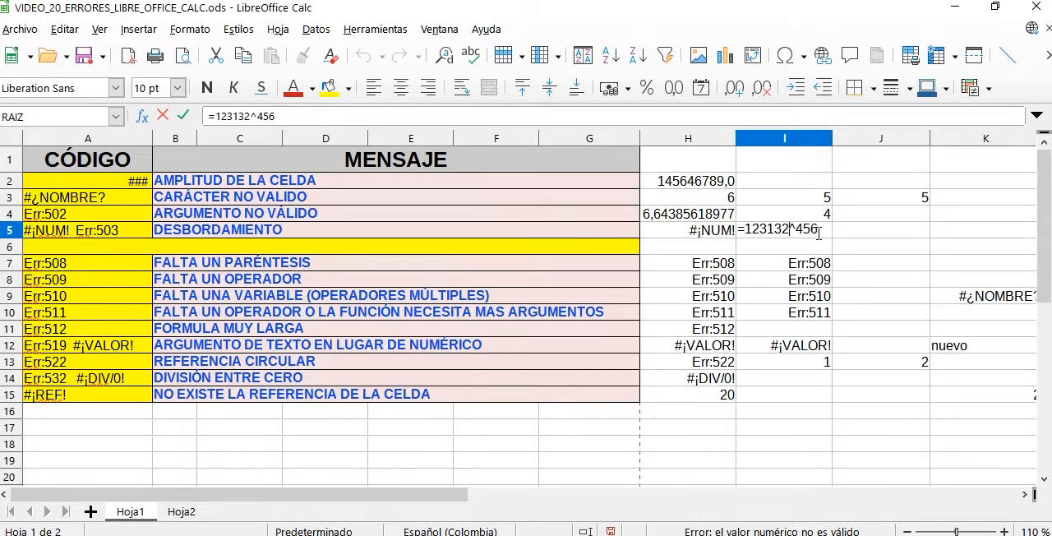
key("Return")
- Set up the POTENCIA function for J5 in the function wizard with base 2 and exponent 1234
left_click(859, 234)
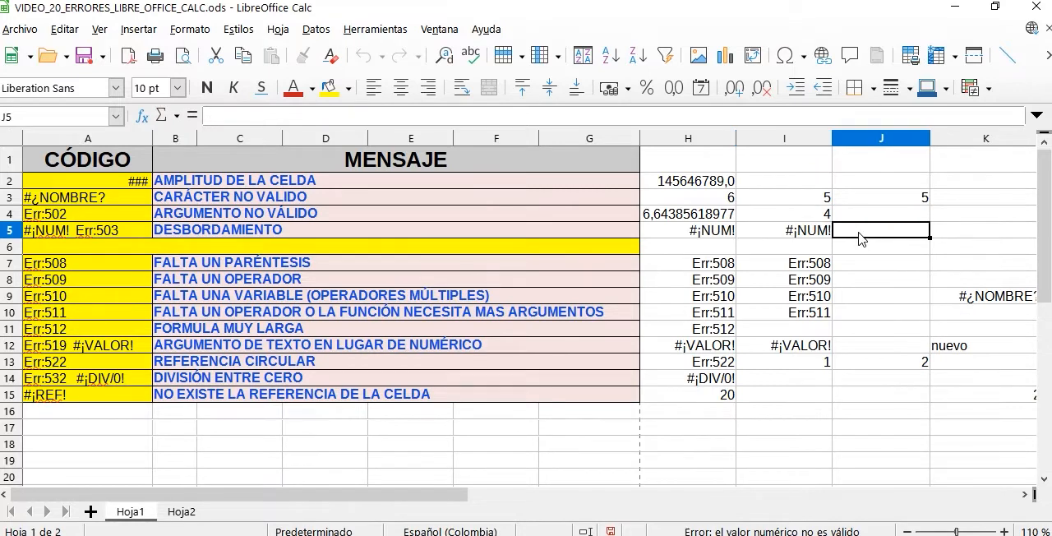
left_click(138, 29)
left_click(231, 183)
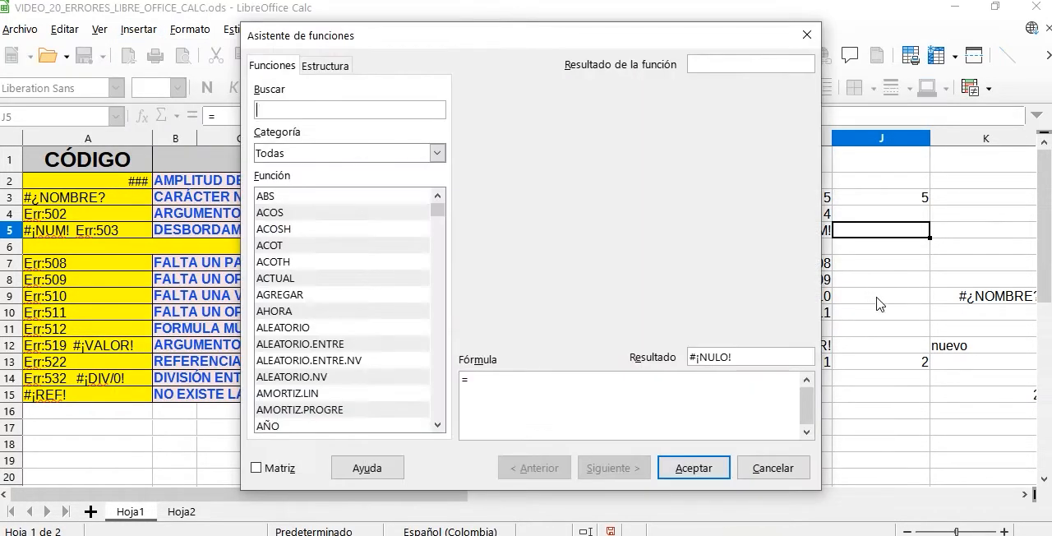
type("poten")
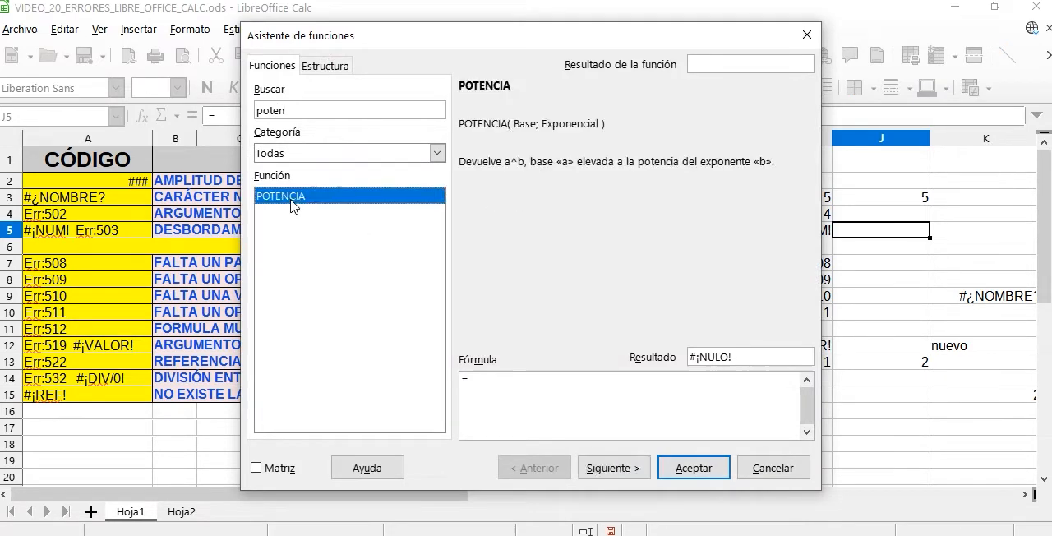
double_click(294, 205)
left_click(681, 218)
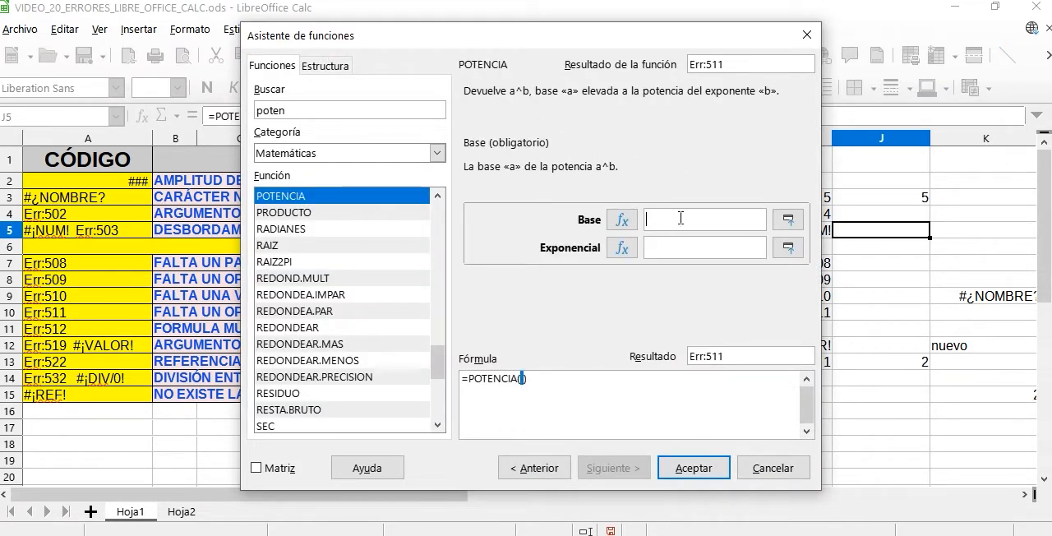
type("2")
left_click(681, 247)
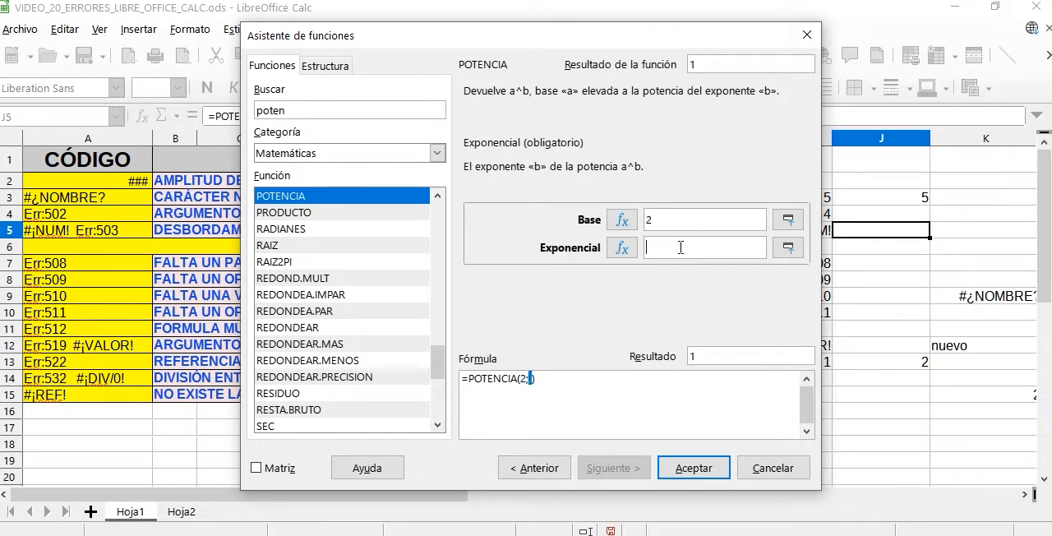
type("1234")
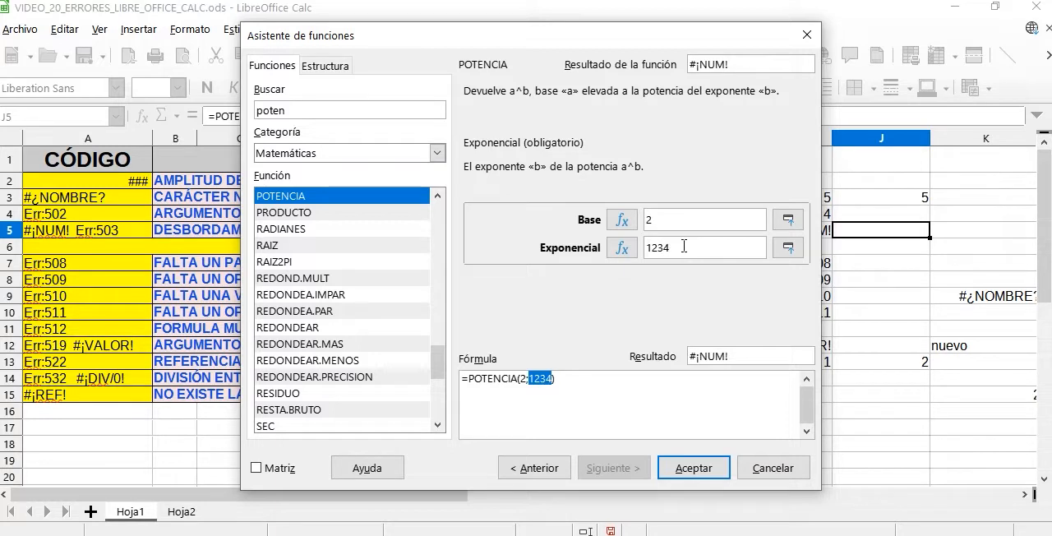
- Test POTENCIA with the exponents 123 and 1235, then cancel the function without inserting it in J5
key("BackSpace")
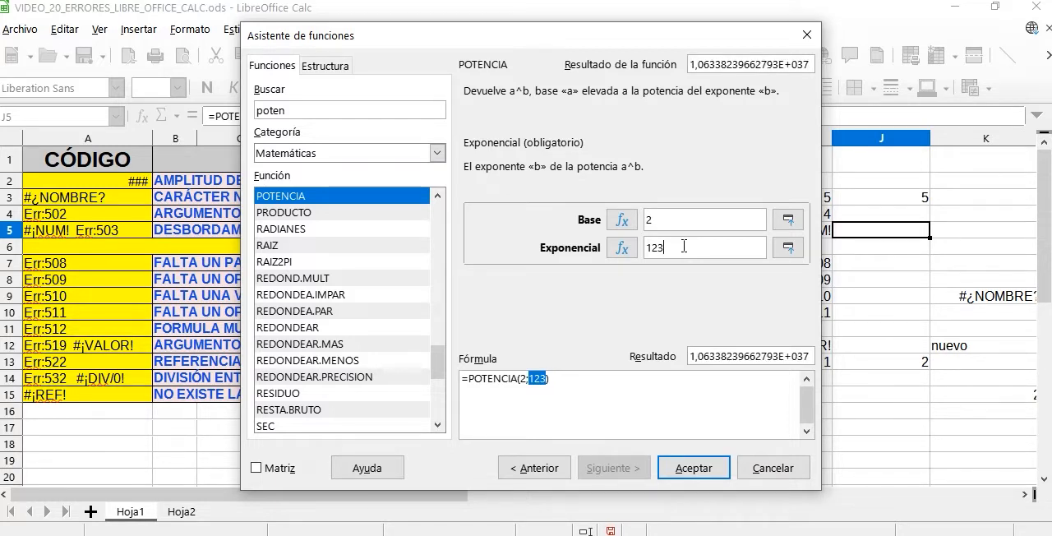
key("BackSpace")
key("BackSpace")
type("235")
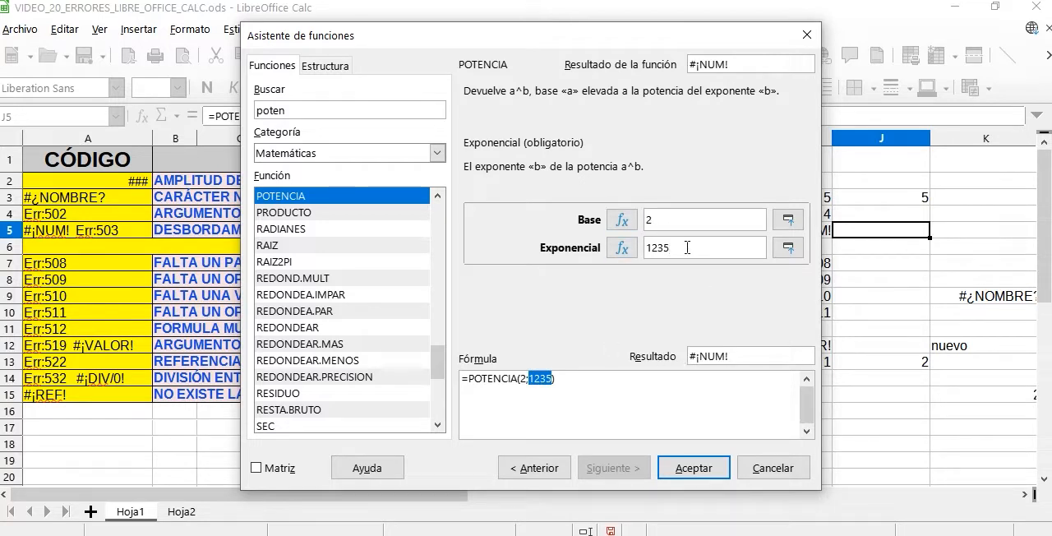
key("BackSpace")
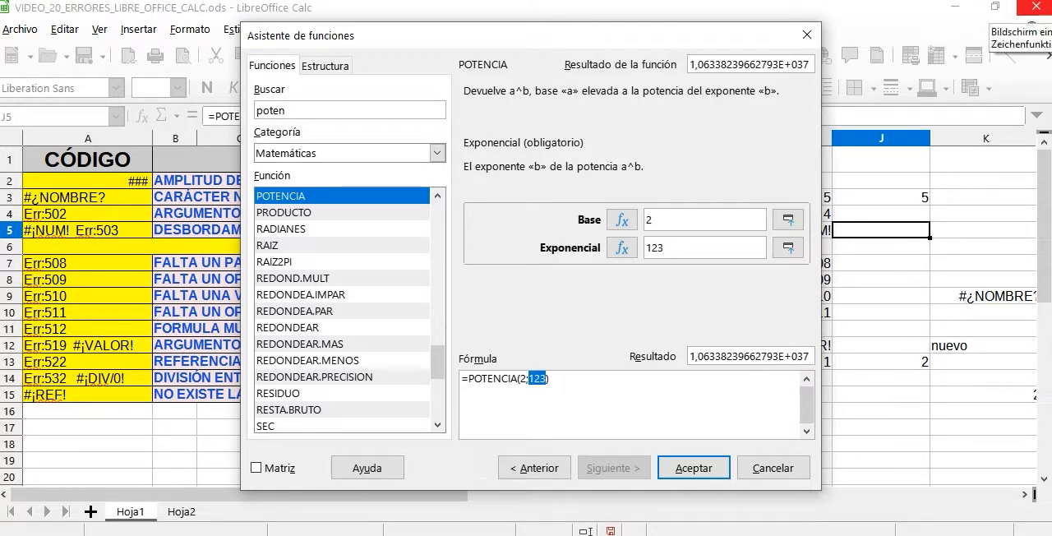
type("5")
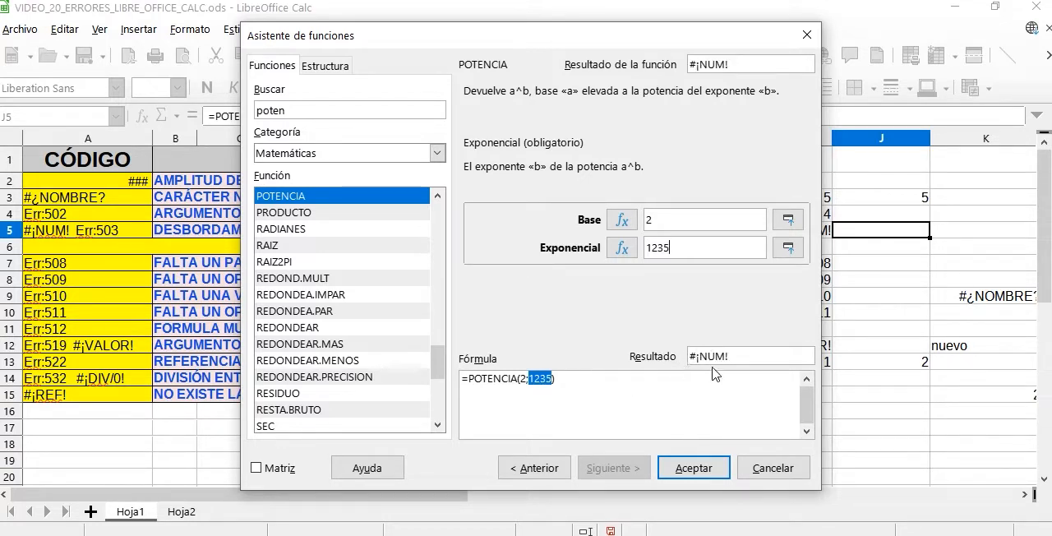
left_click(783, 476)
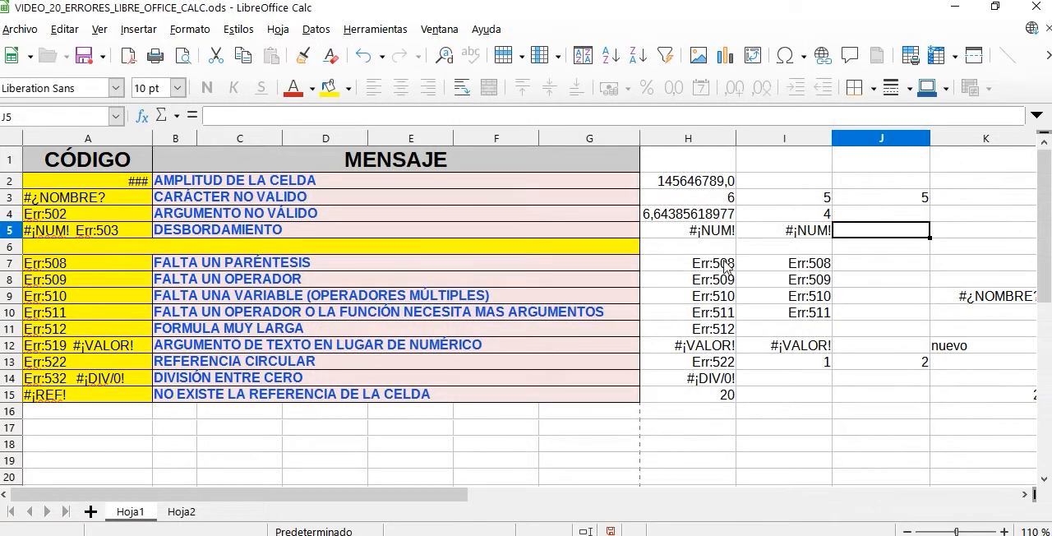
- Add the missing opening parenthesis to the sum in H7, making the formula =suma(2;3)
left_click(707, 269)
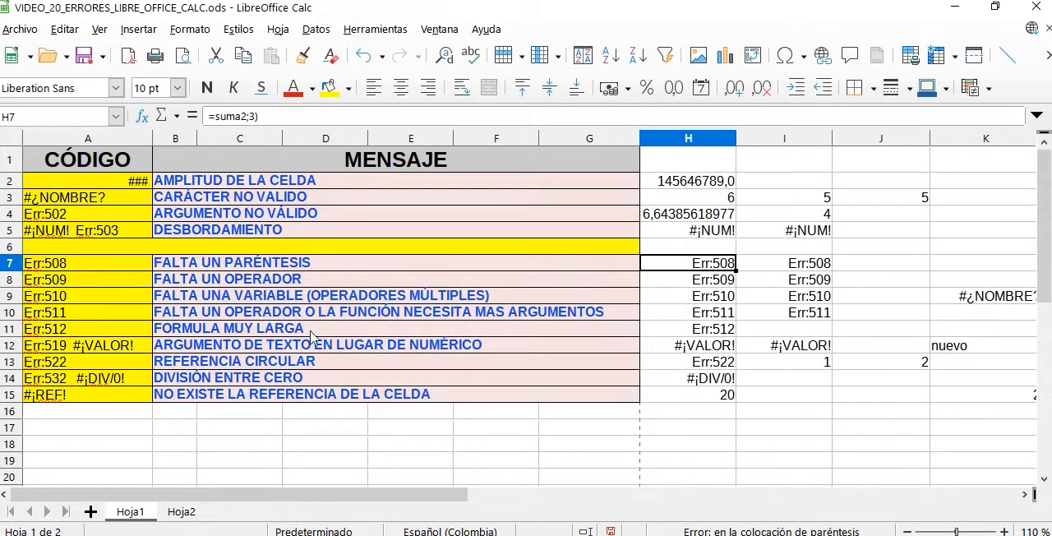
left_click(199, 268)
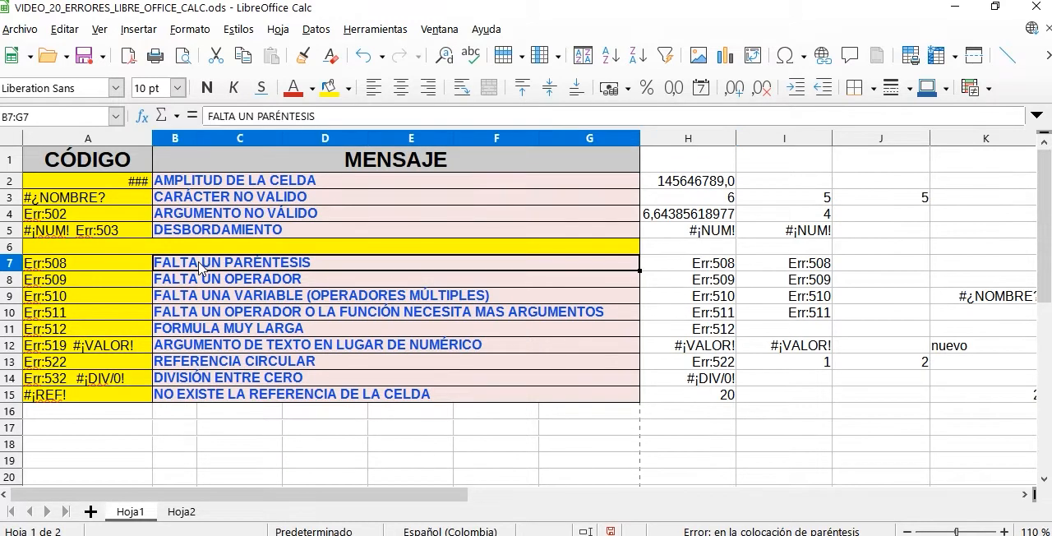
left_click(707, 270)
double_click(707, 270)
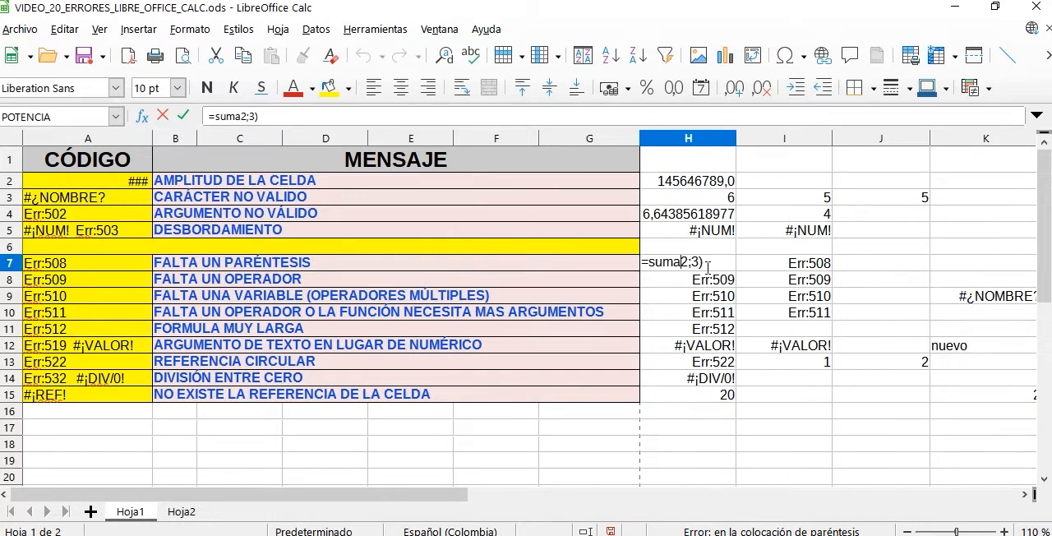
type("(")
key("Return")
- Add the missing opening parenthesis after suma in I7, making the formula =PRODUCTO(2;3)*suma(2;3)
double_click(772, 262)
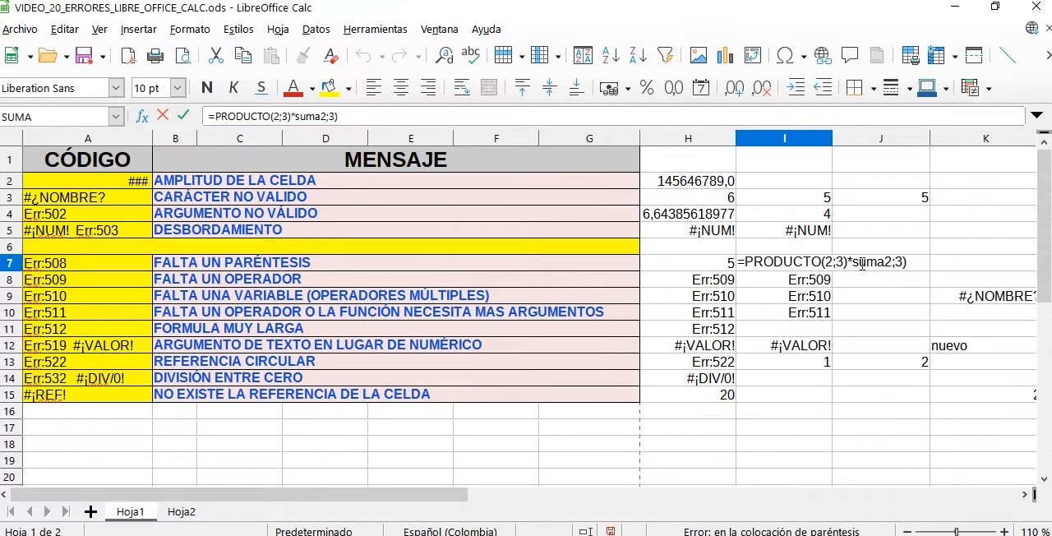
type("(")
key("Return")
- Insert the missing division operator before the parenthesis in H8, making the formula =5/(2*5)
left_click(714, 281)
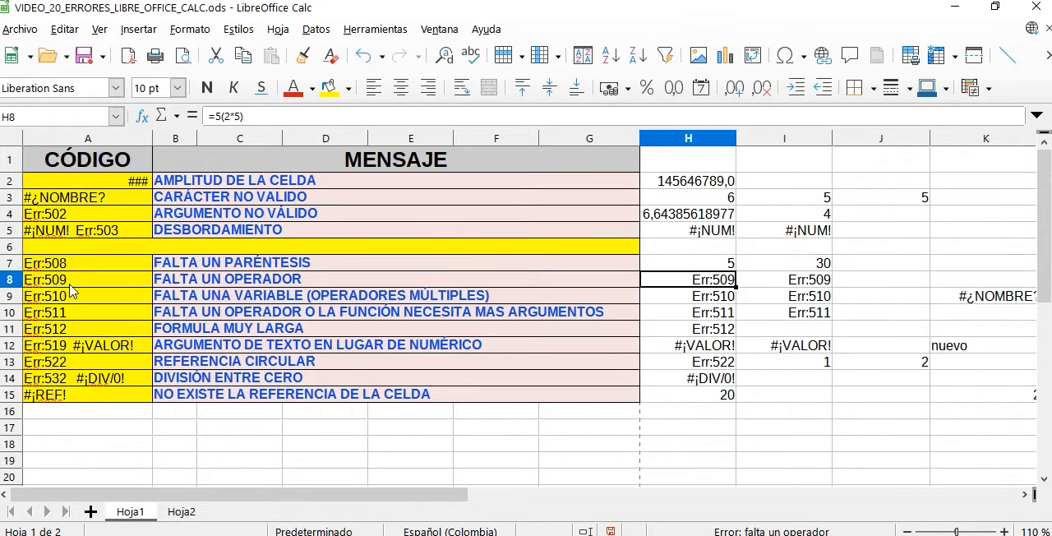
left_click_drag(62, 280, 224, 285)
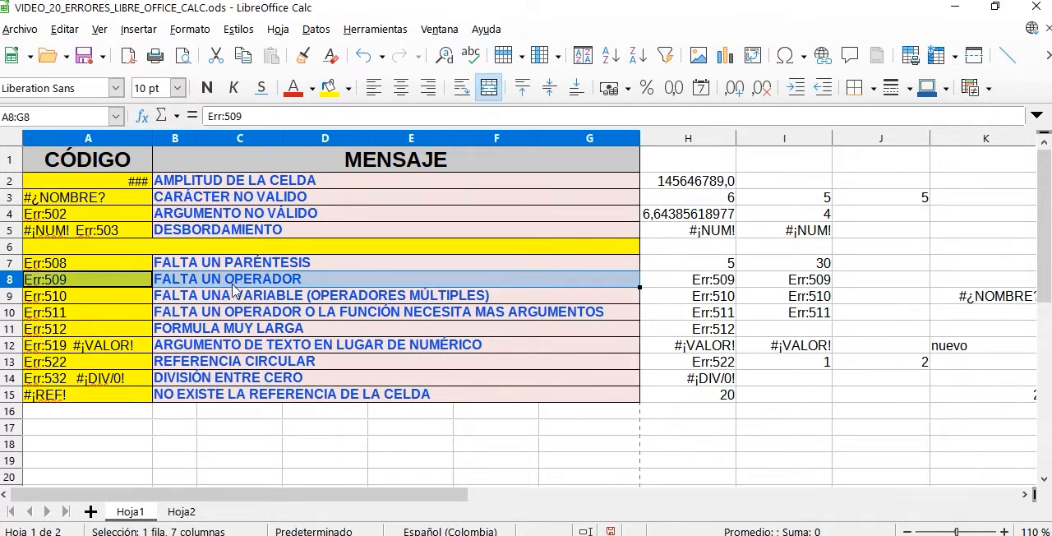
left_click(712, 281)
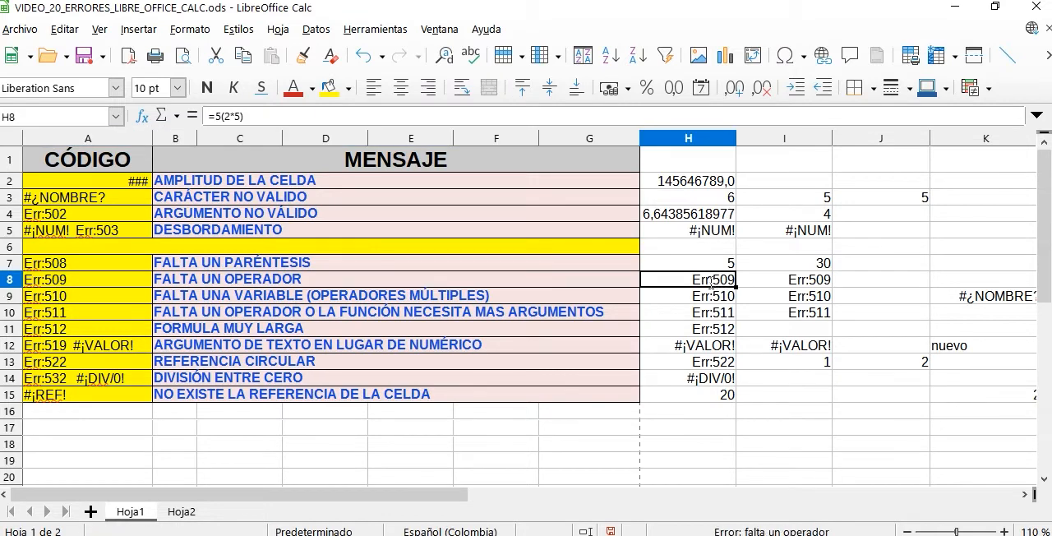
double_click(712, 281)
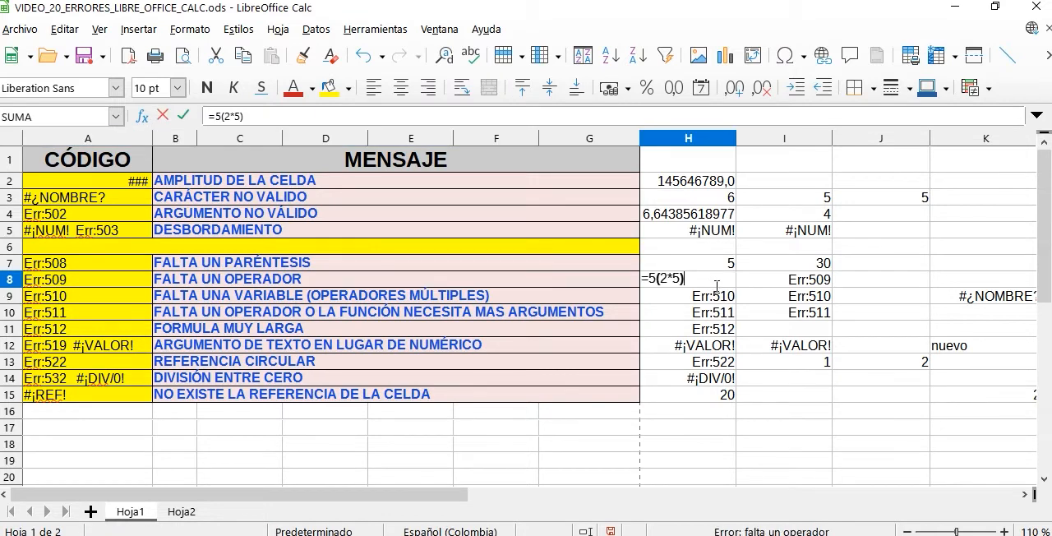
left_click(658, 280)
type("/")
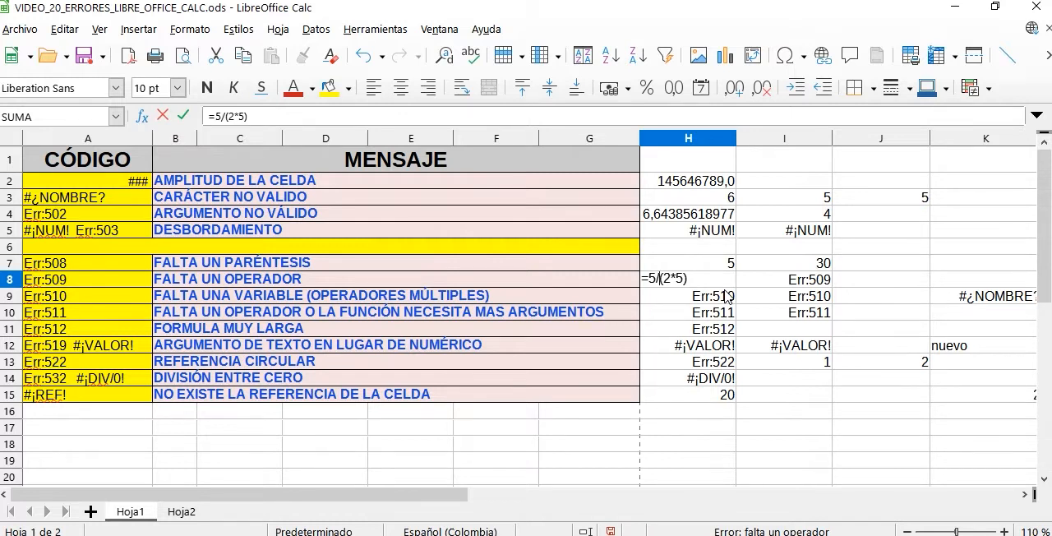
key("Return")
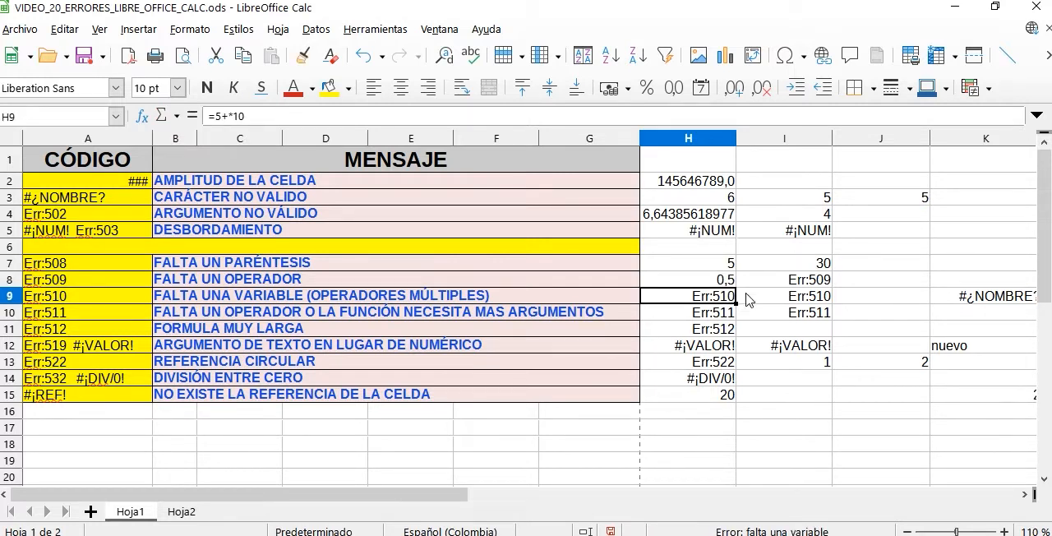
- Insert the missing plus operator before the parenthesis in I8, making the formula =2+(2/5)
double_click(785, 284)
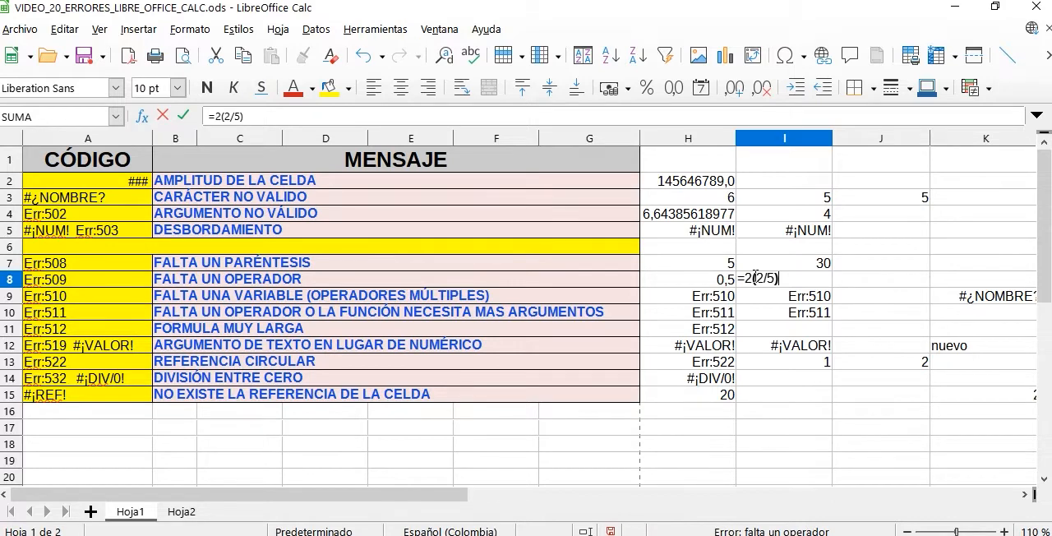
type("*")
key("Return")
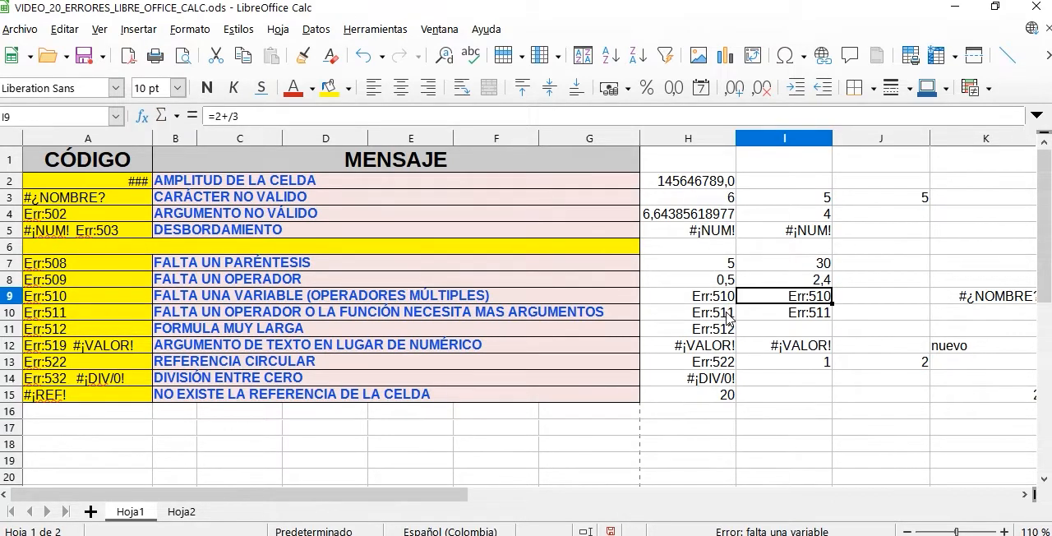
- Fill in the missing variable between the two operators in H9, making the formula =5+5*10
left_click(517, 301)
left_click(122, 301)
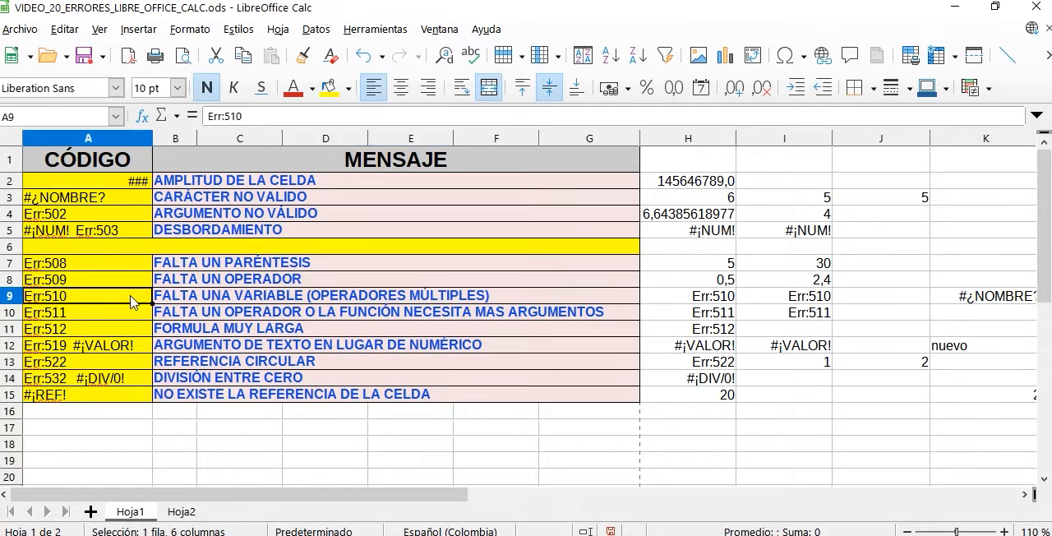
left_click_drag(122, 300, 148, 302)
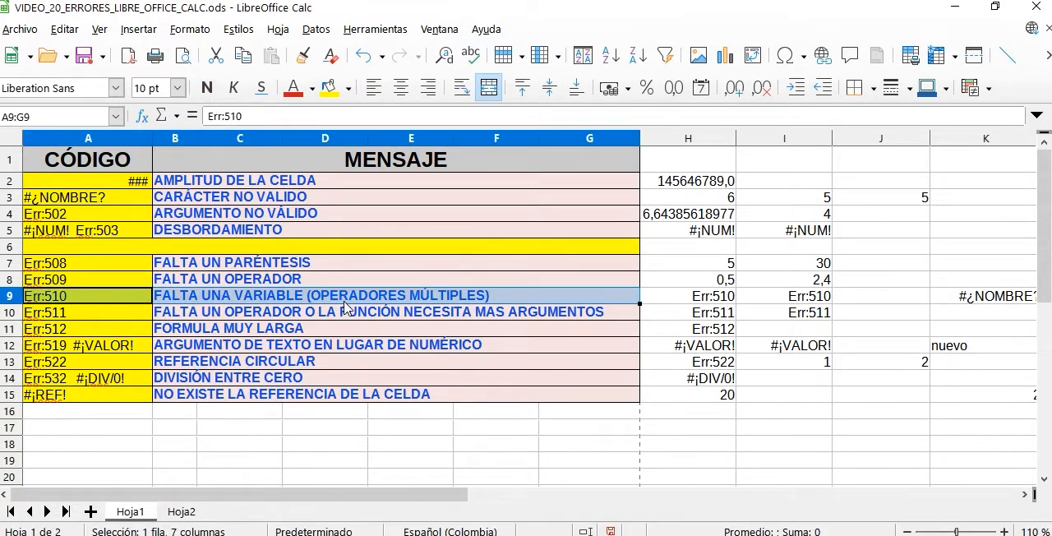
double_click(732, 301)
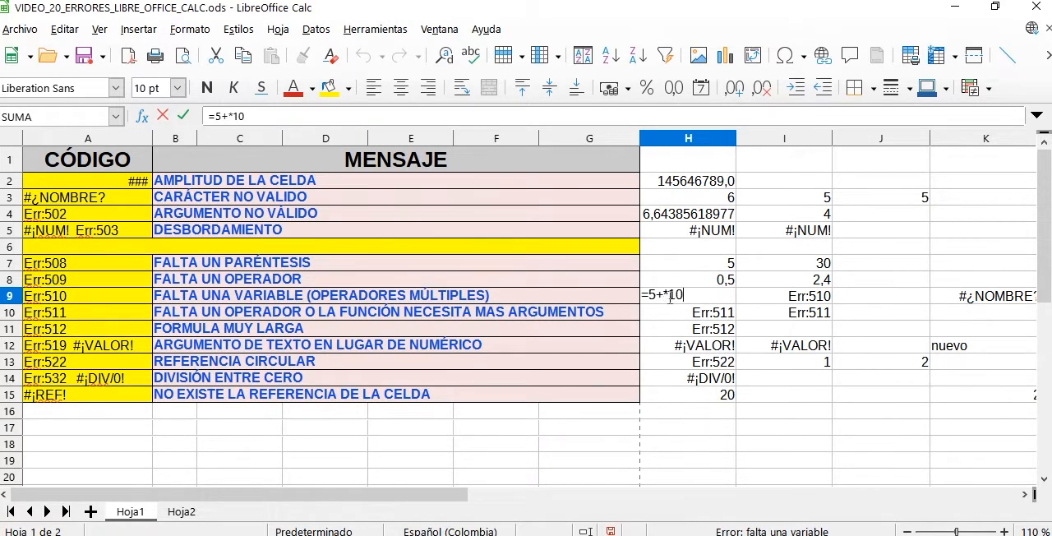
double_click(661, 295)
left_click(664, 294)
type("5")
key("Return")
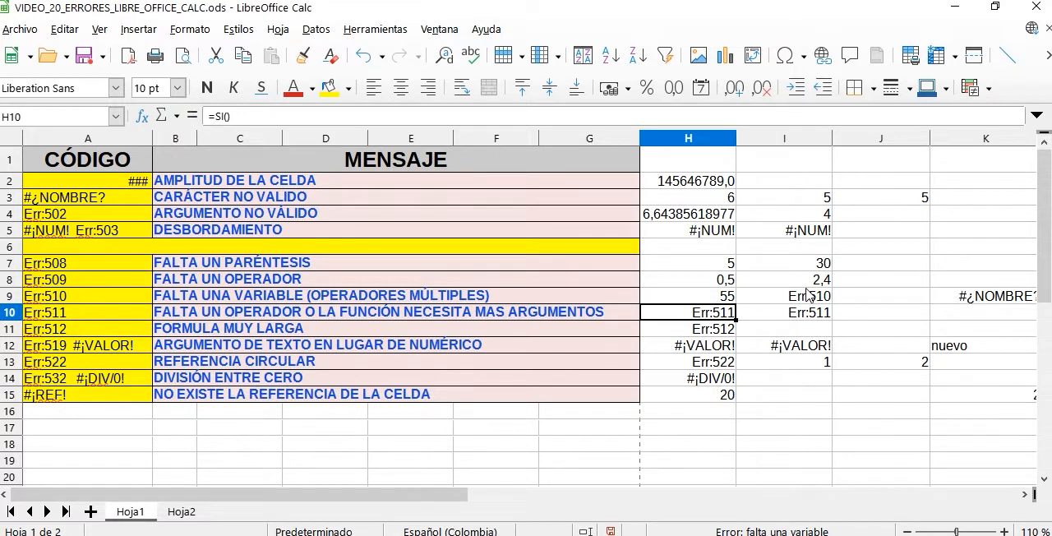
- Remove the extra division operator from I9, making the formula =2+3
double_click(810, 296)
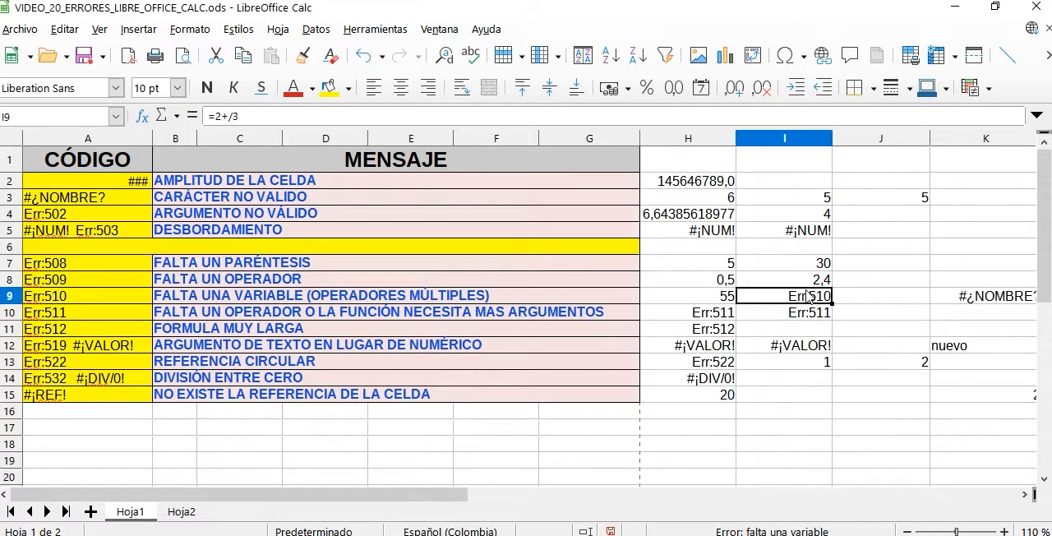
left_click(765, 294)
key("BackSpace")
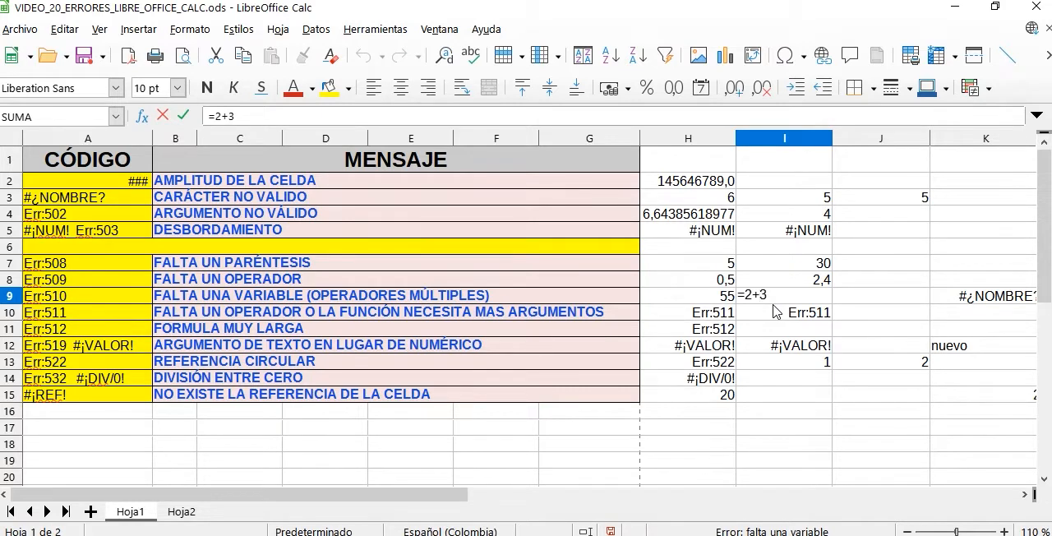
key("Return")
- Give the empty SI function in H10 the condition 2<3, making the formula =SI(2<3)
left_click(715, 315)
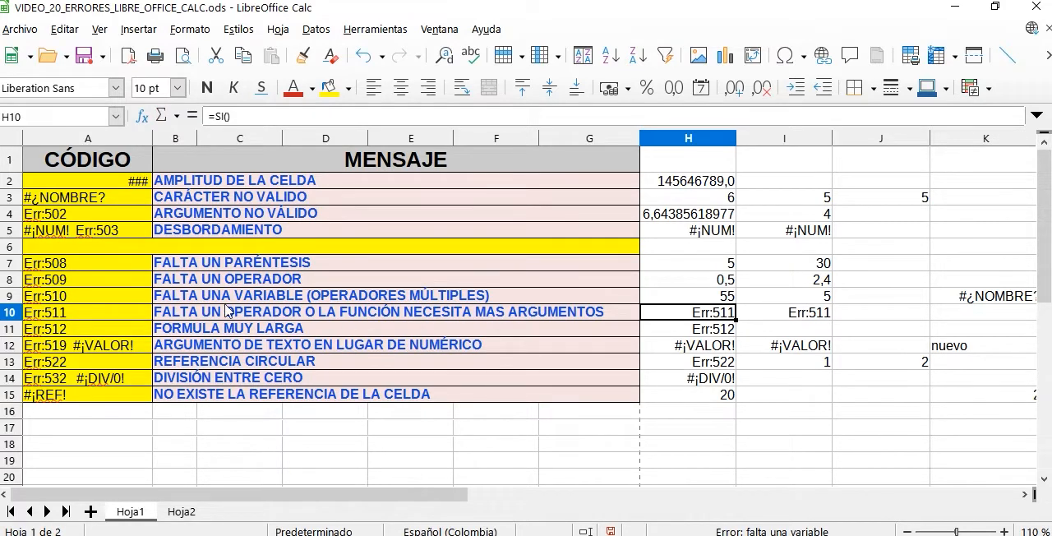
left_click_drag(85, 316, 267, 317)
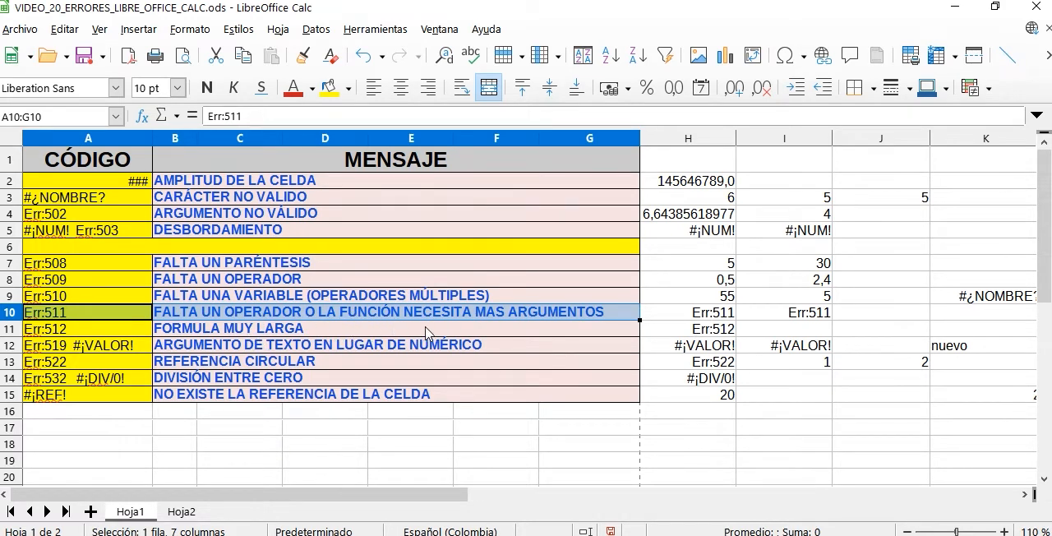
left_click(720, 316)
double_click(720, 314)
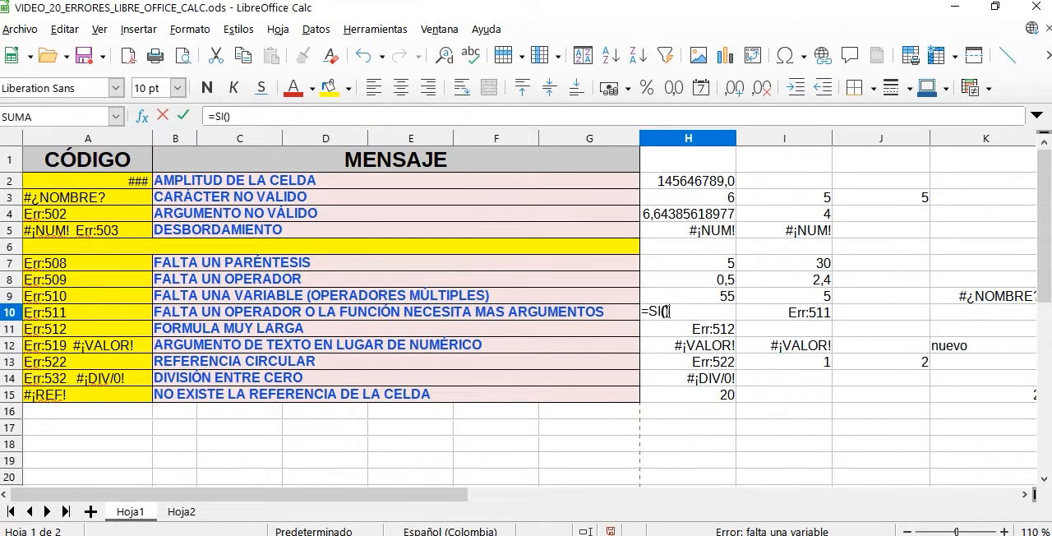
left_click(667, 312)
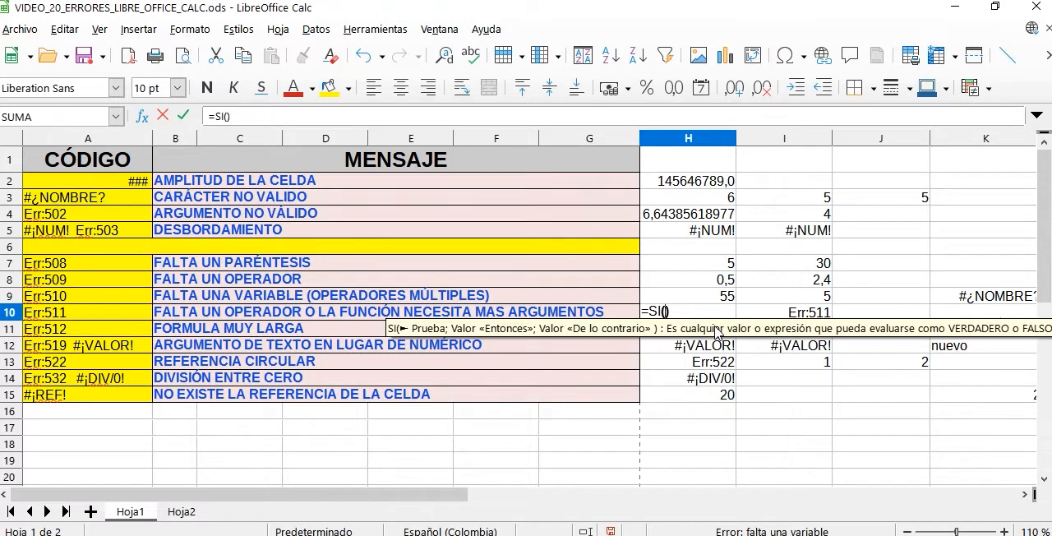
type("2")
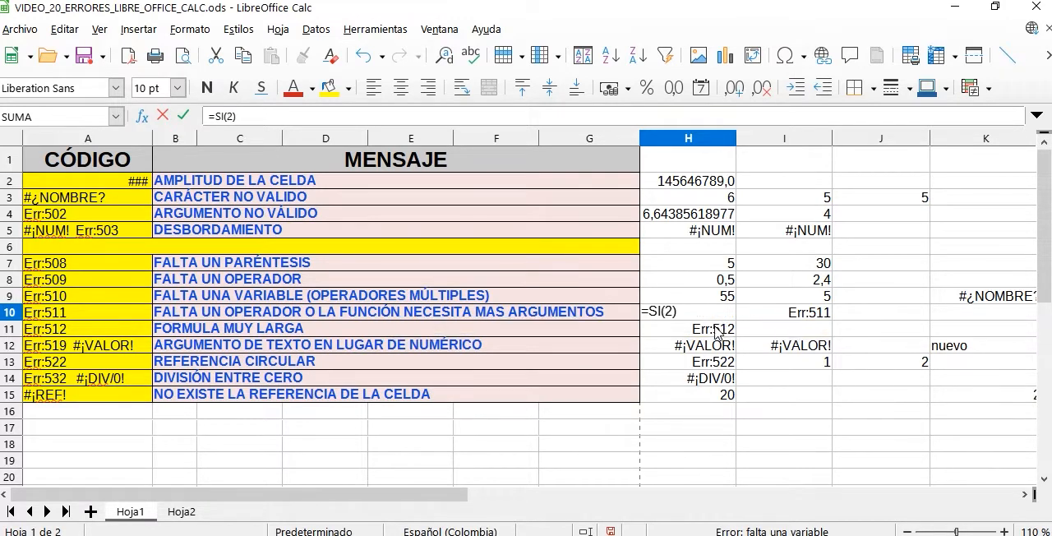
type("<")
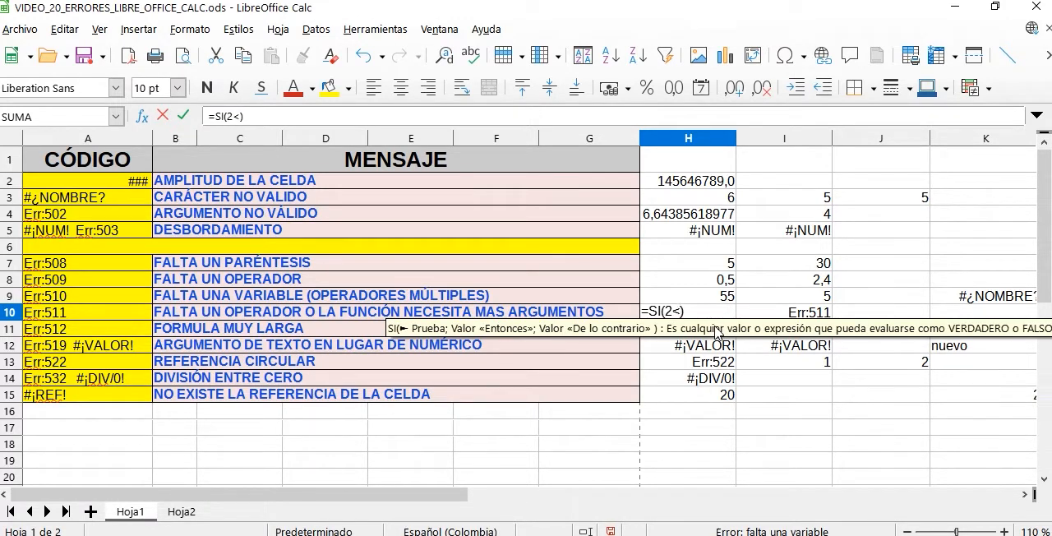
type("3")
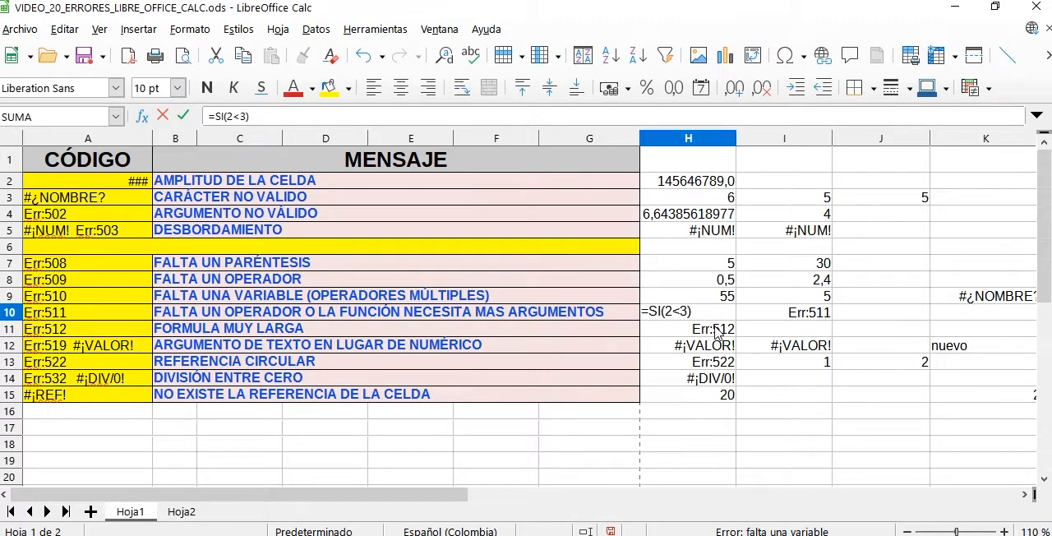
key("Return")
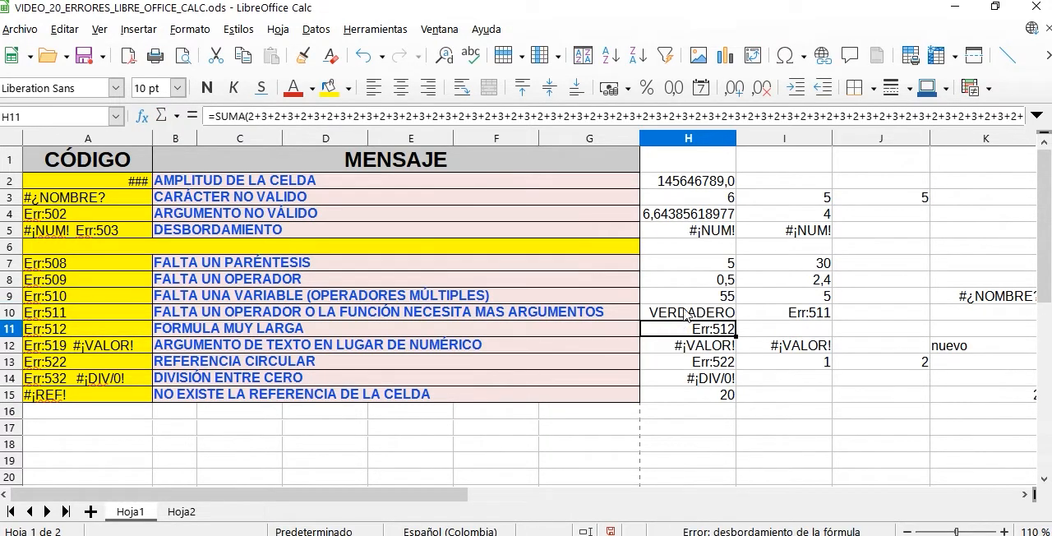
double_click(684, 311)
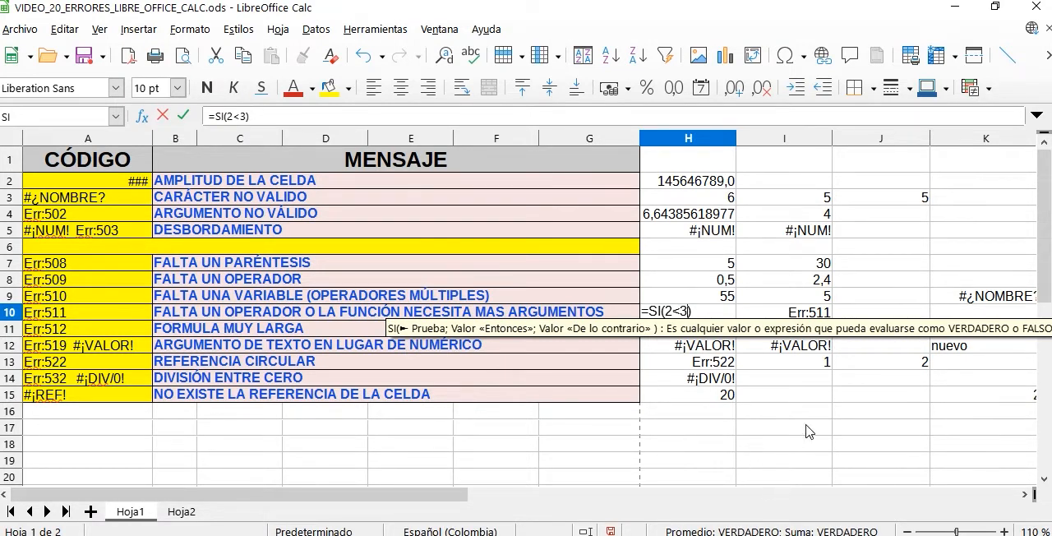
key("Return")
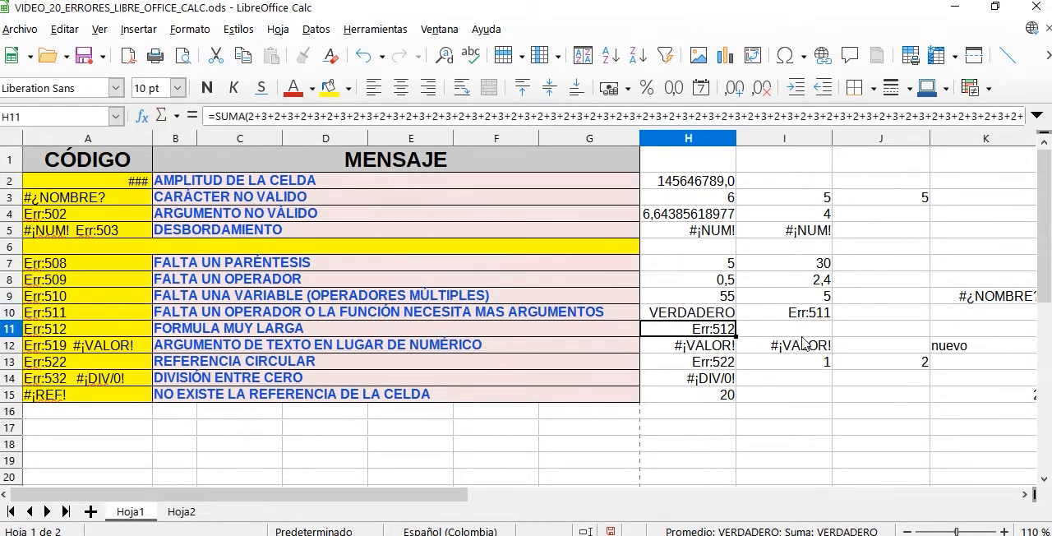
- Fill the empty O function in I10 with two logical conditions, making the formula =O(3>2;5>7)
left_click(806, 331)
double_click(804, 316)
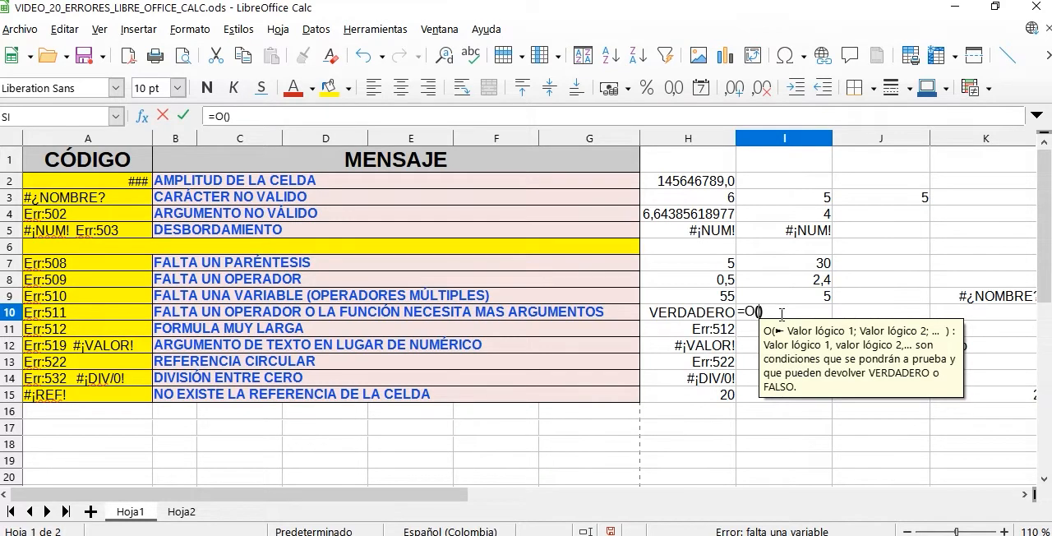
type("3")
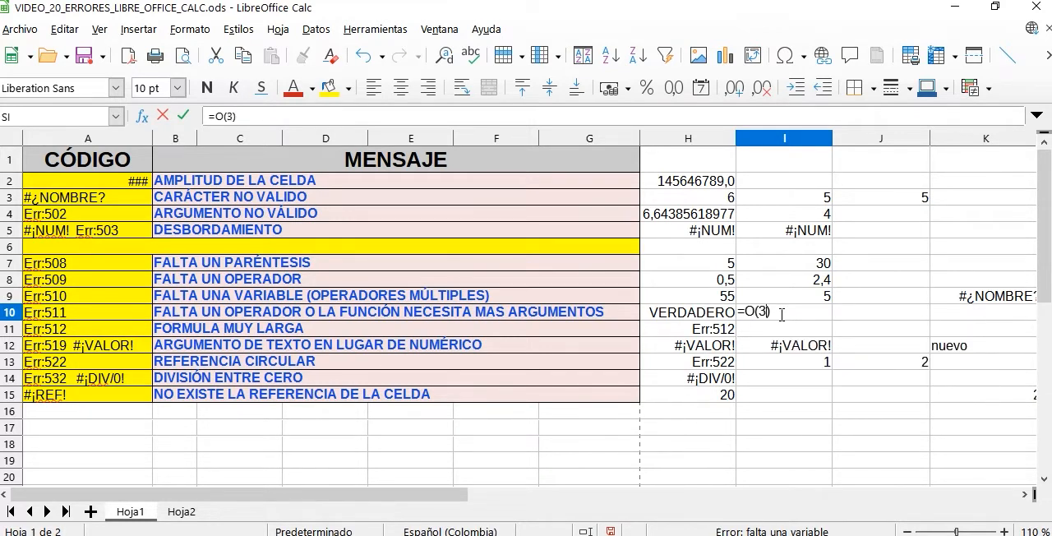
type(">2;")
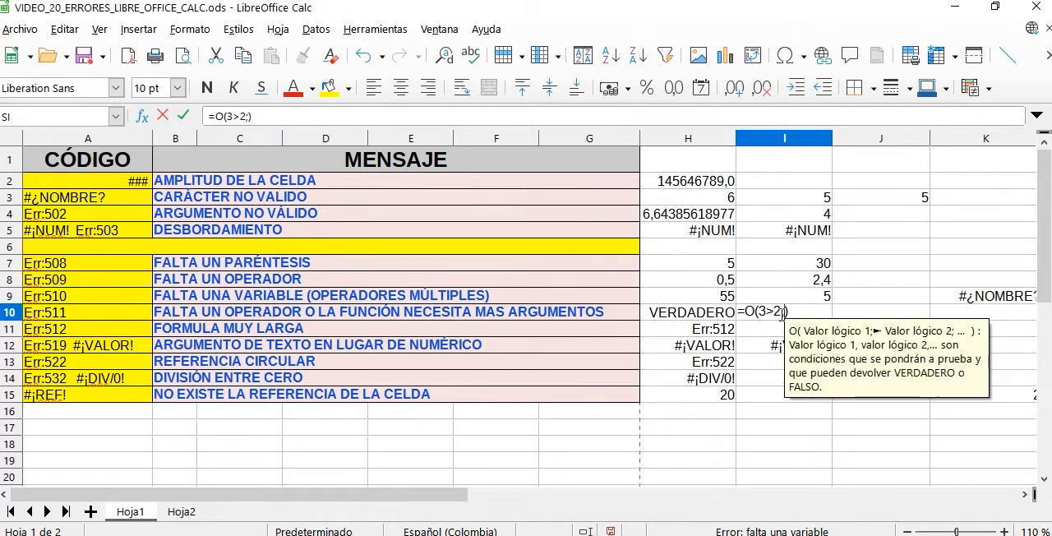
type("5>7")
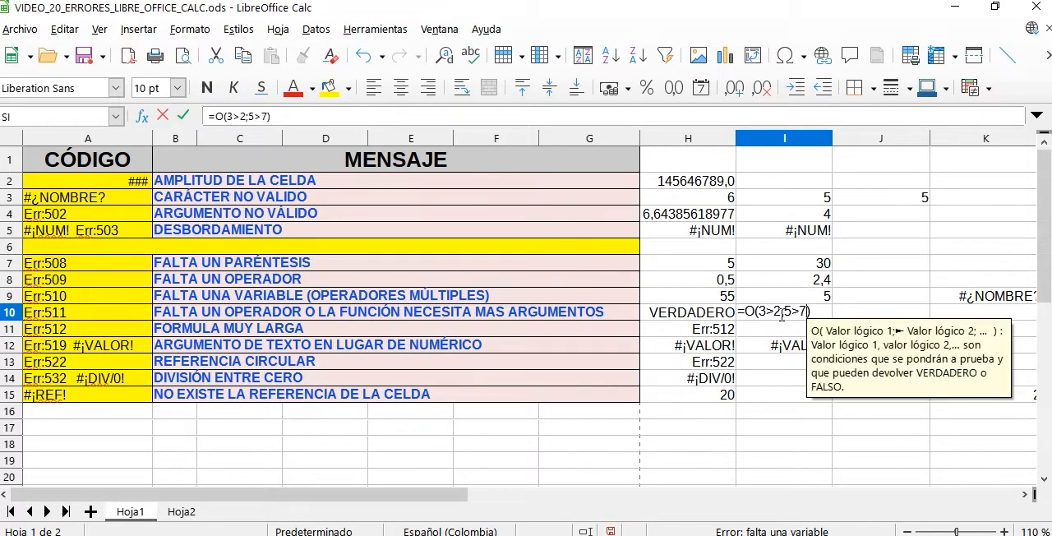
key("Return")
left_click(773, 318)
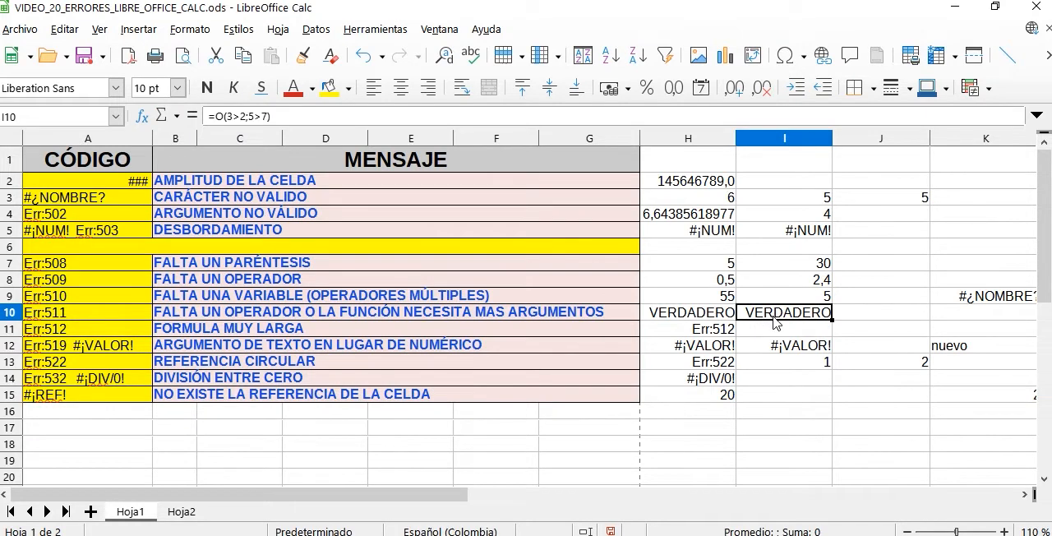
- For the Err:512 row, search the function wizard for suma and start a SUMA function in cell I11
left_click(667, 333)
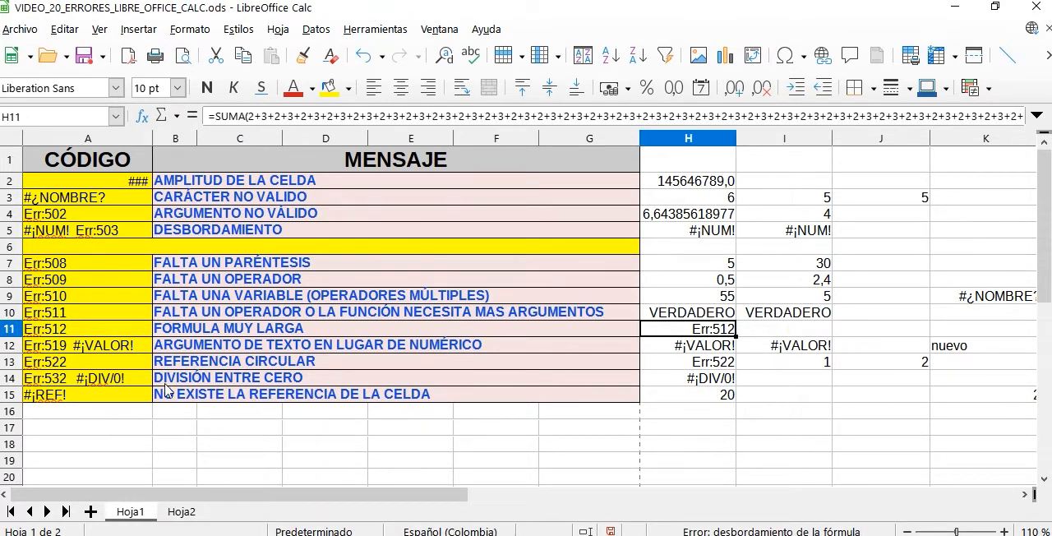
left_click(80, 337)
left_click_drag(80, 337, 228, 338)
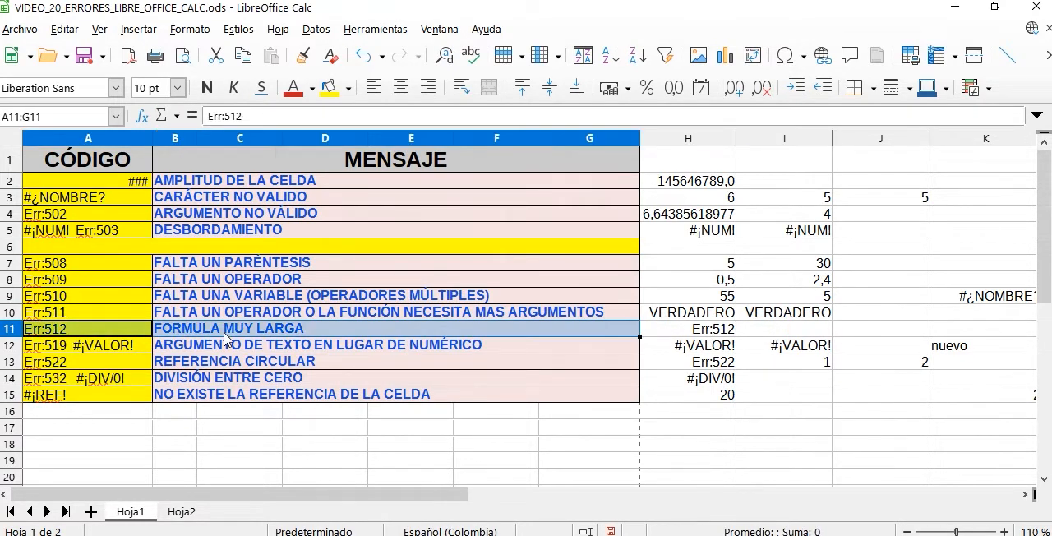
left_click(712, 332)
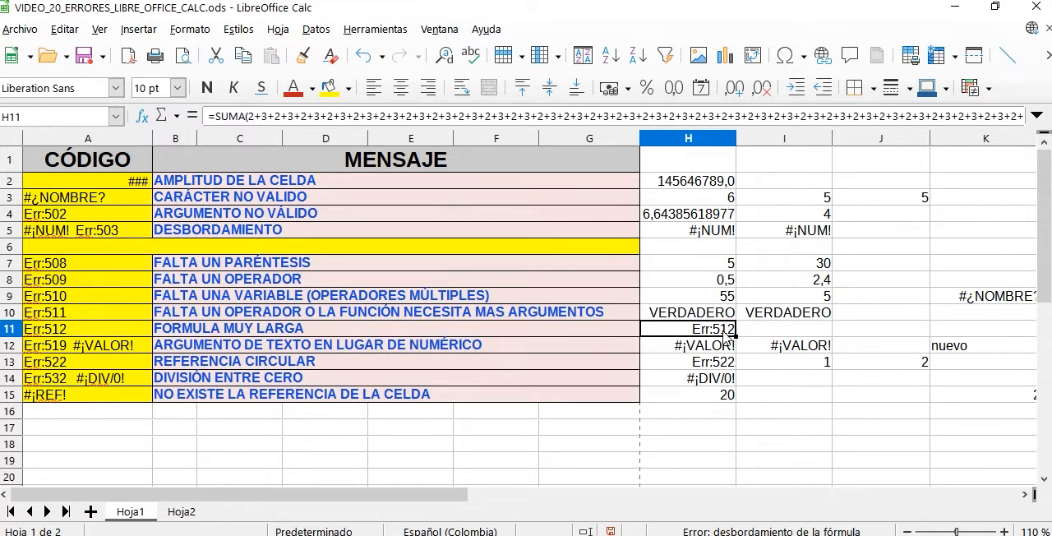
left_click(763, 337)
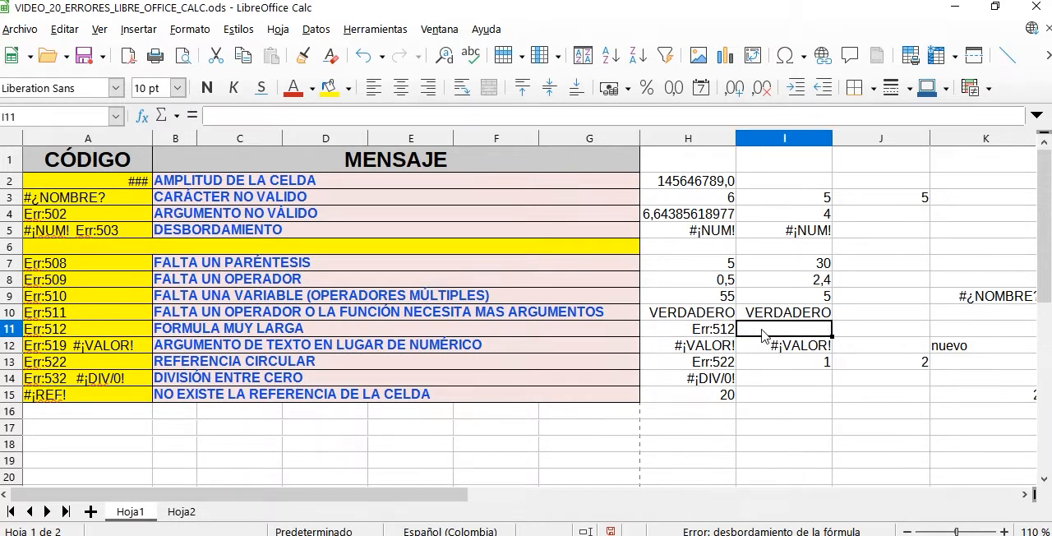
left_click(138, 29)
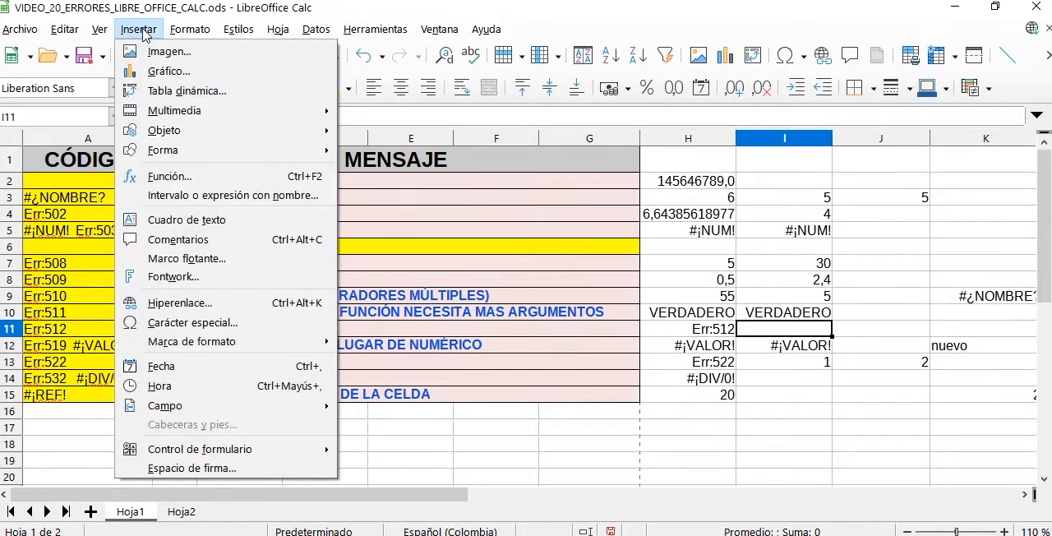
left_click(185, 175)
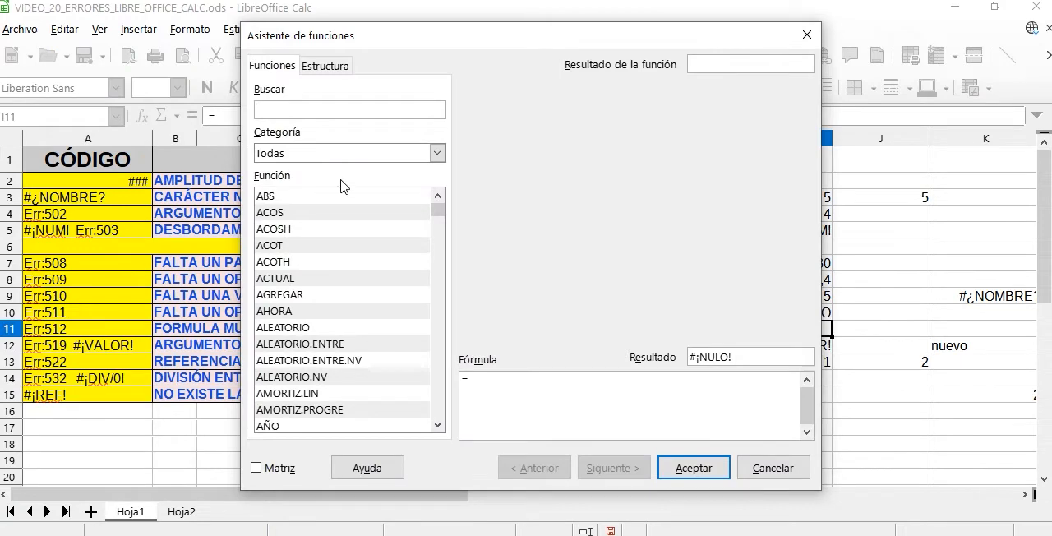
type("suma")
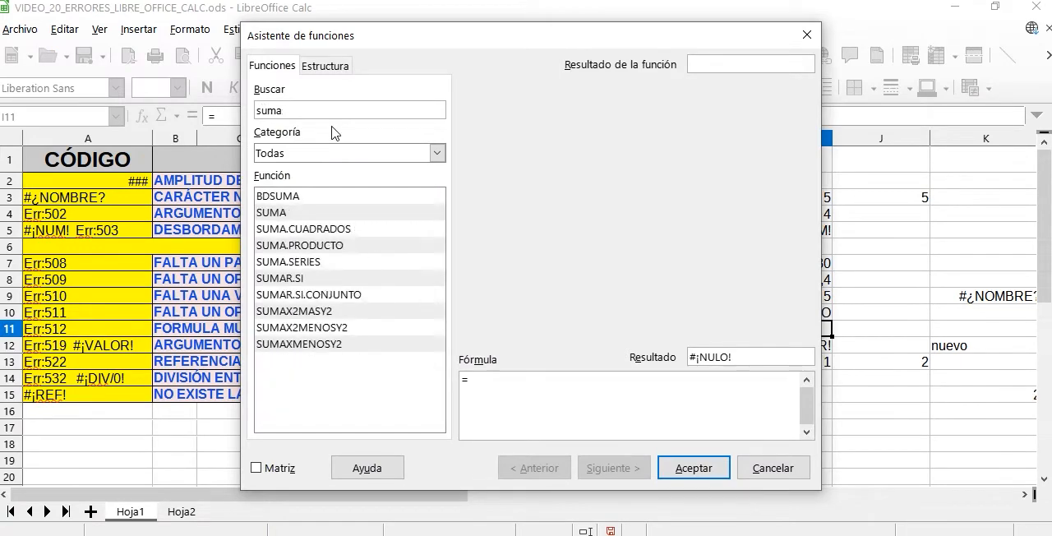
left_click(294, 216)
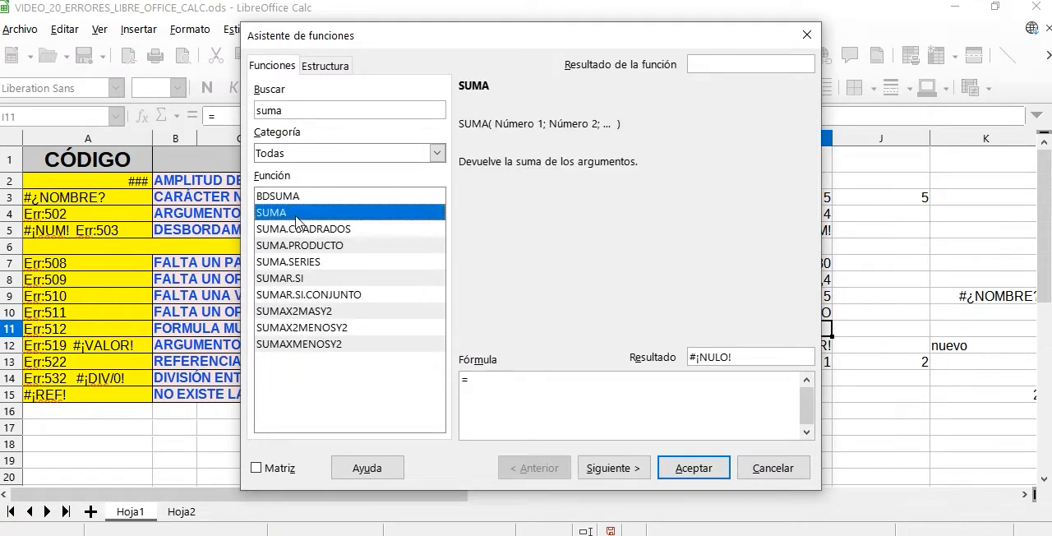
left_click(608, 470)
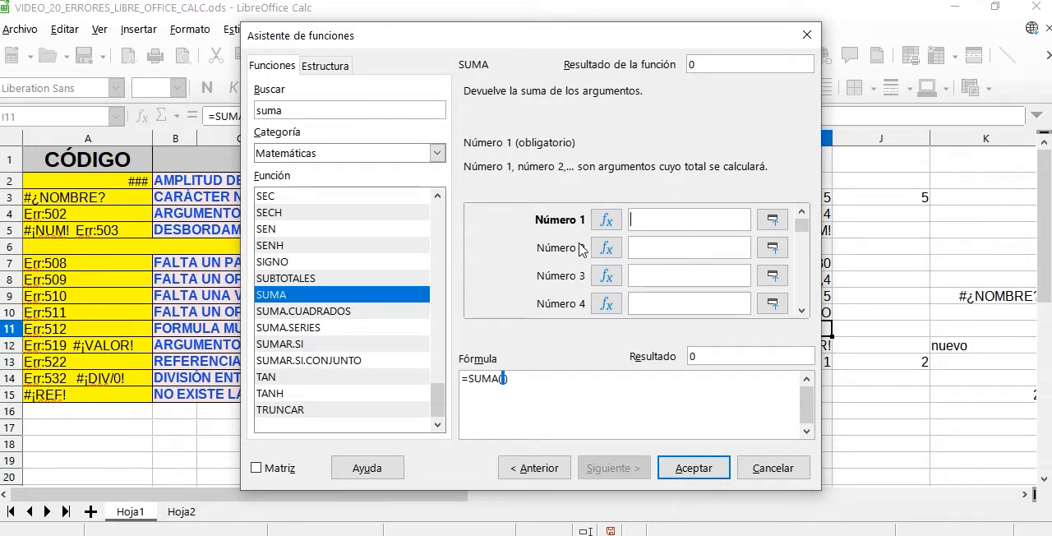
- Enter 2;56 as SUMA's argument Número 255, exceeding the argument limit, and accept the formula into I11
left_click(674, 304)
left_click(659, 272)
left_click(659, 249)
left_click(653, 224)
left_click_drag(801, 223, 803, 321)
left_click(706, 302)
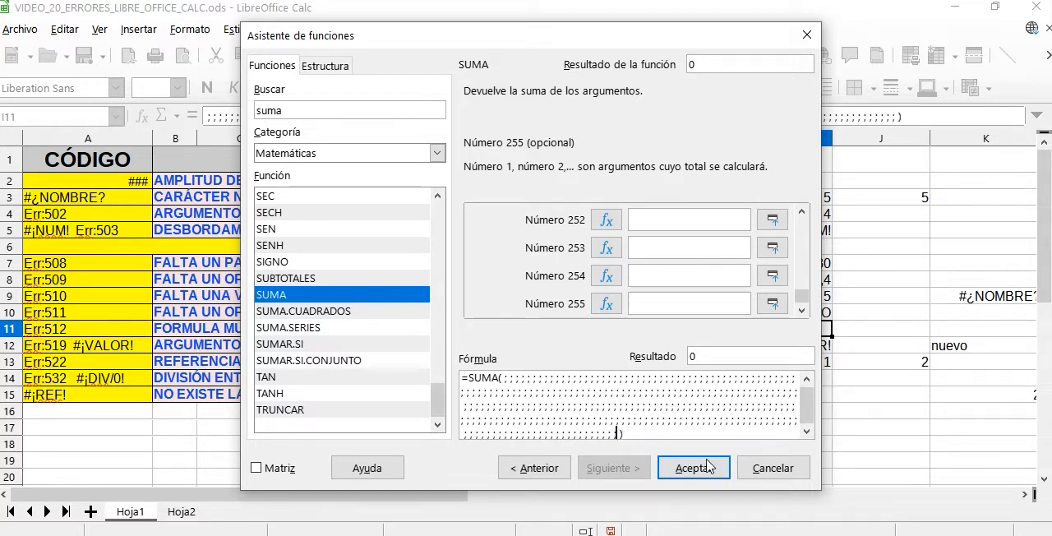
type("2;")
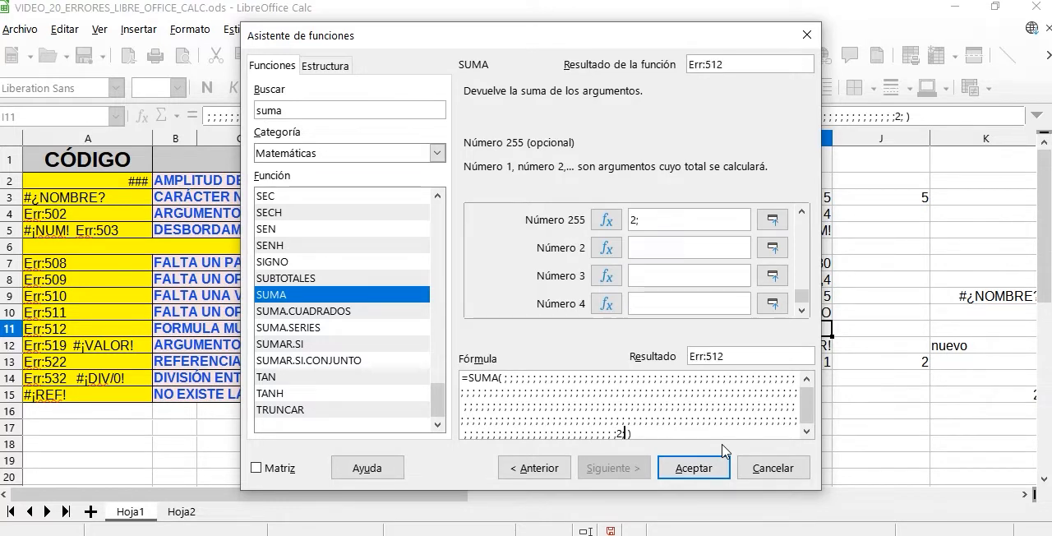
type("56")
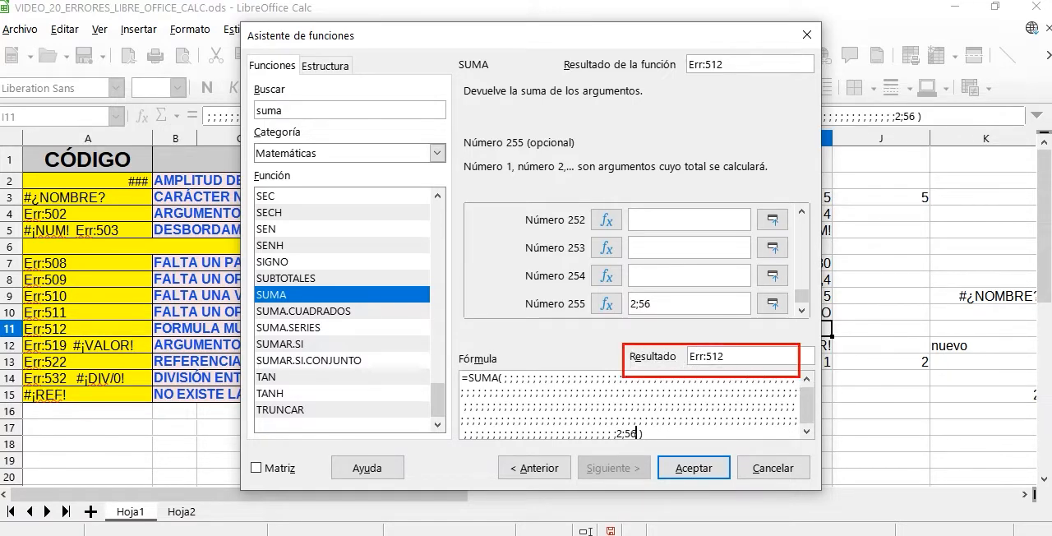
left_click(693, 468)
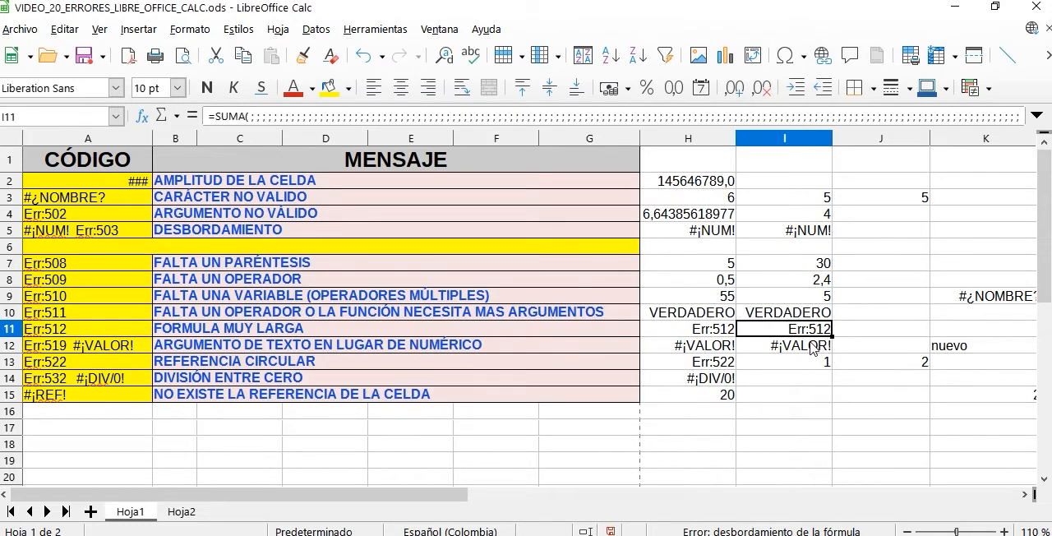
- Examine the Err:519 #¡VALOR! row and the example formulas in H12 and I12 that use text instead of numbers
left_click(725, 348)
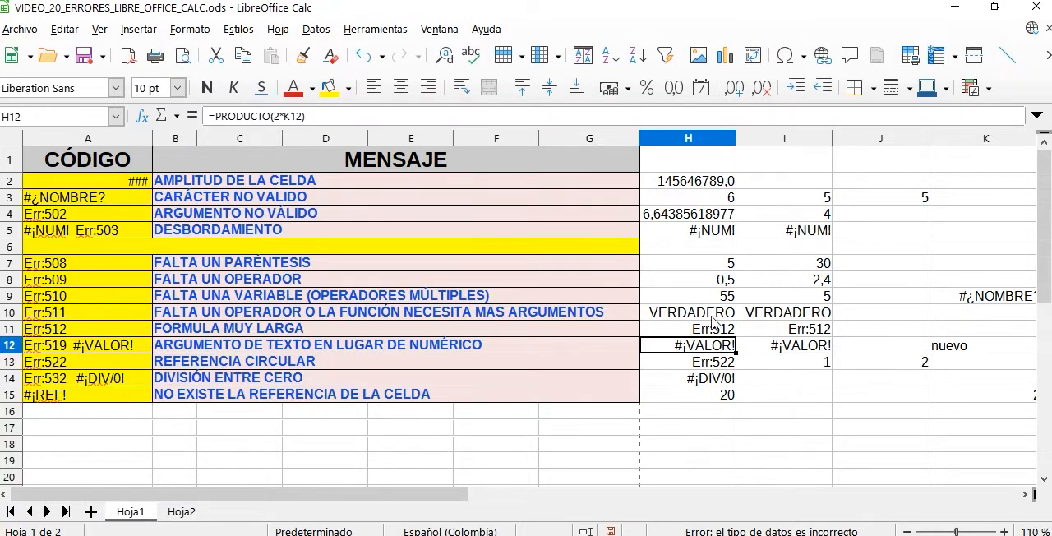
left_click(312, 345)
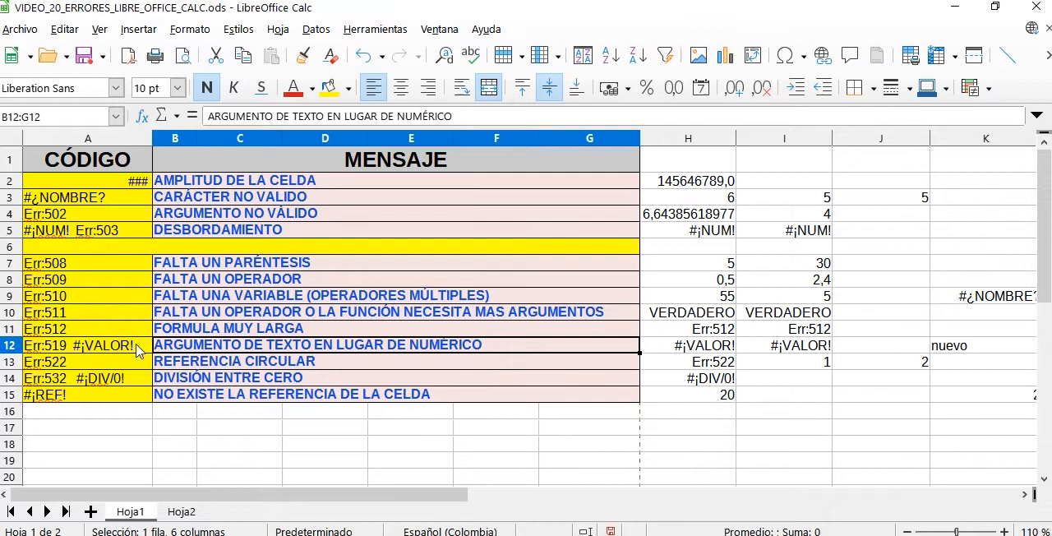
left_click_drag(138, 350, 286, 354)
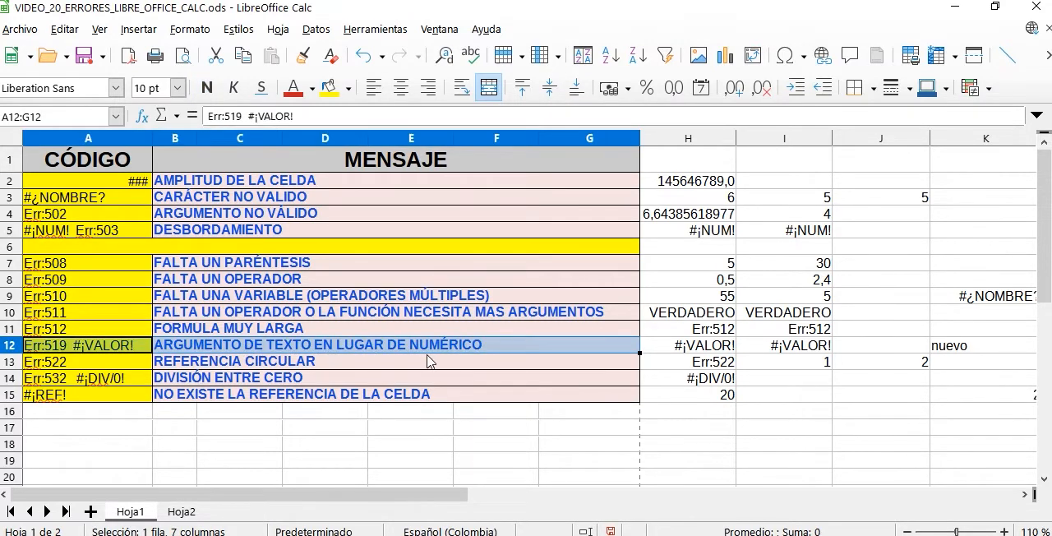
left_click(717, 354)
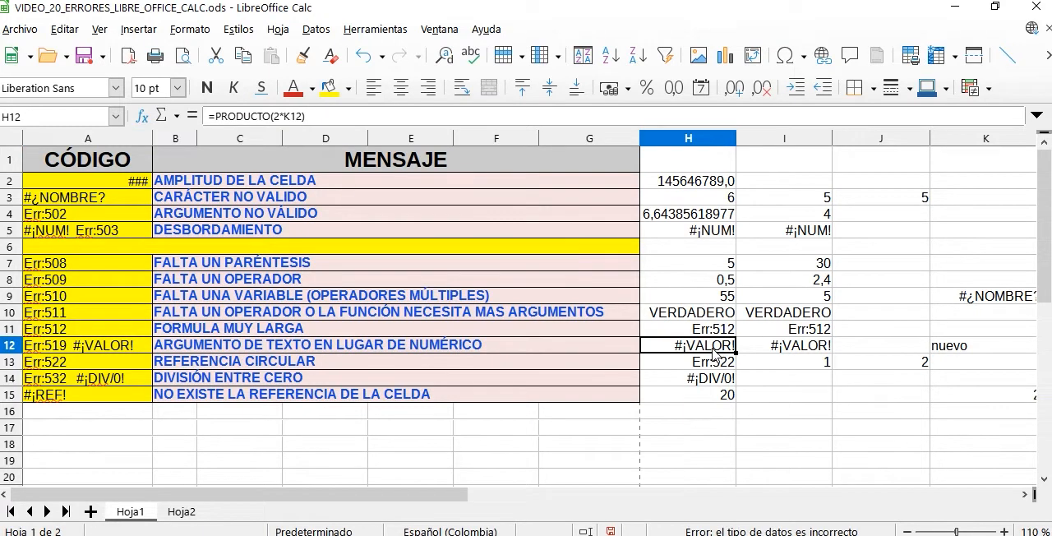
double_click(715, 352)
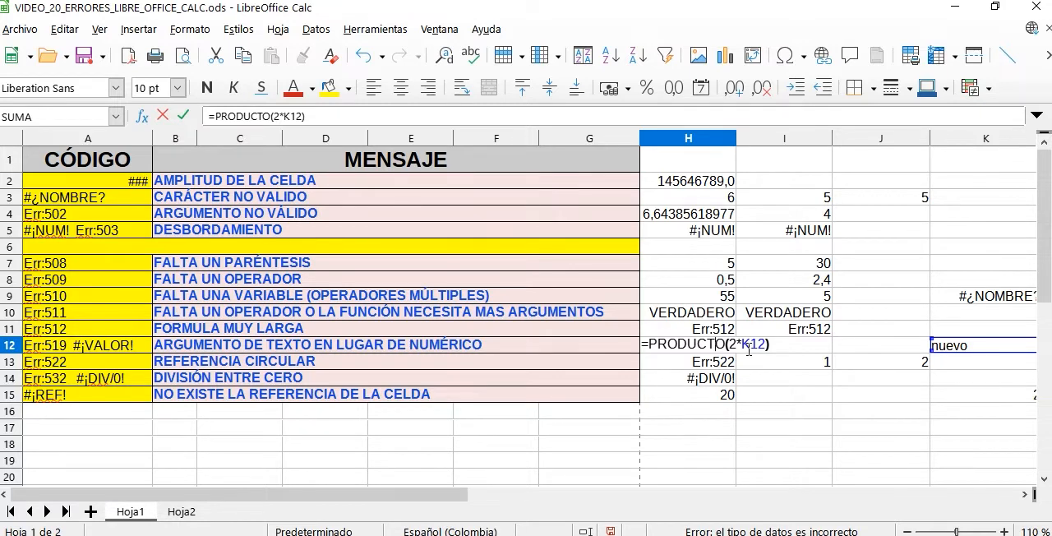
left_click(794, 345)
double_click(794, 347)
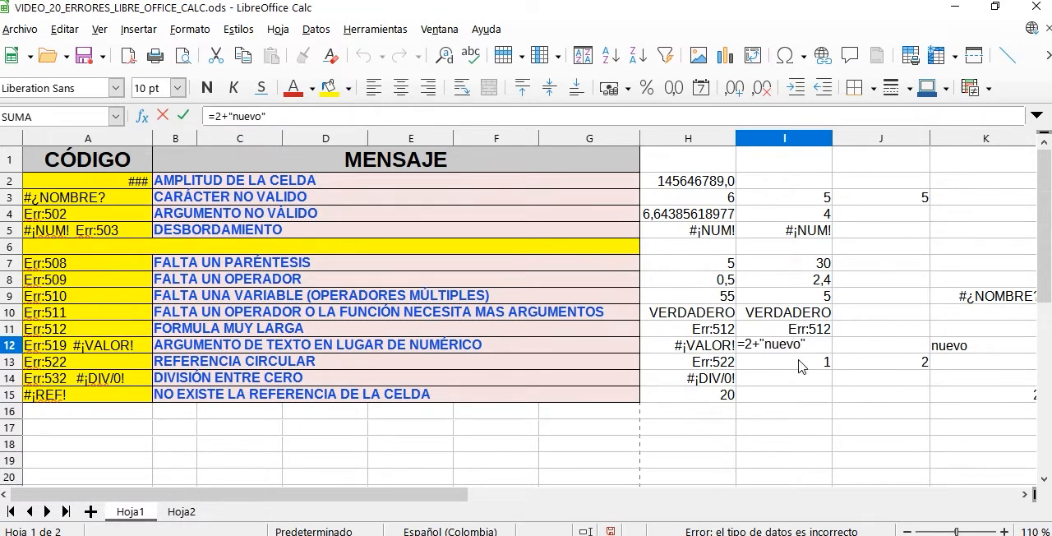
key("Escape")
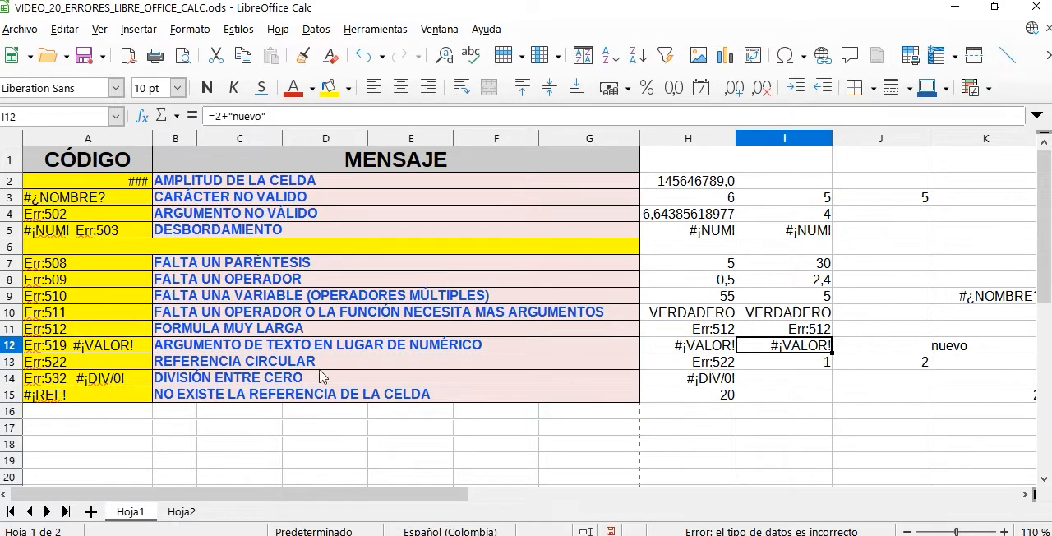
- Examine the Err:522 circular reference row and the PRODUCTO formula in H13 together with the cells in its range
left_click(93, 371)
left_click_drag(115, 372, 165, 367)
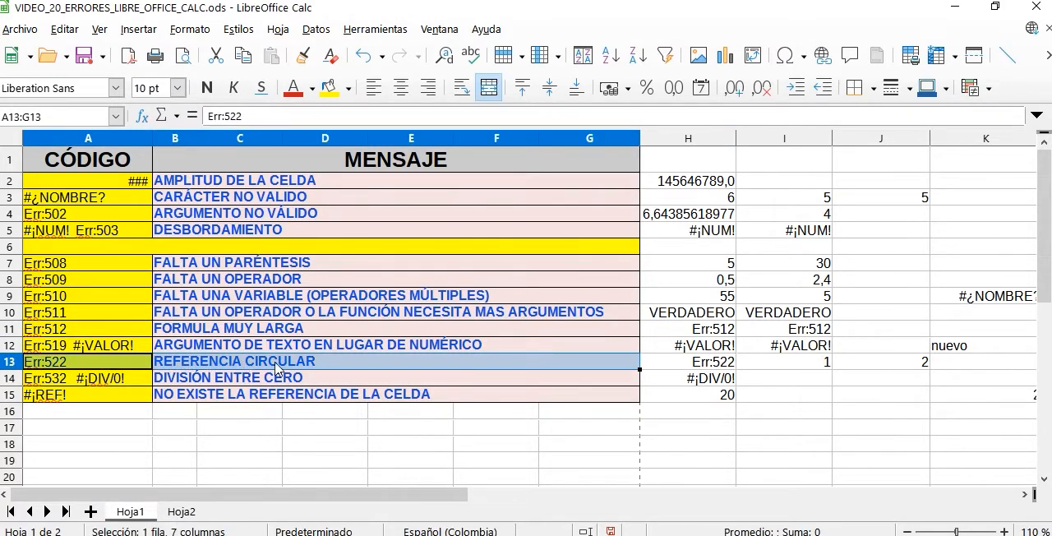
left_click(720, 370)
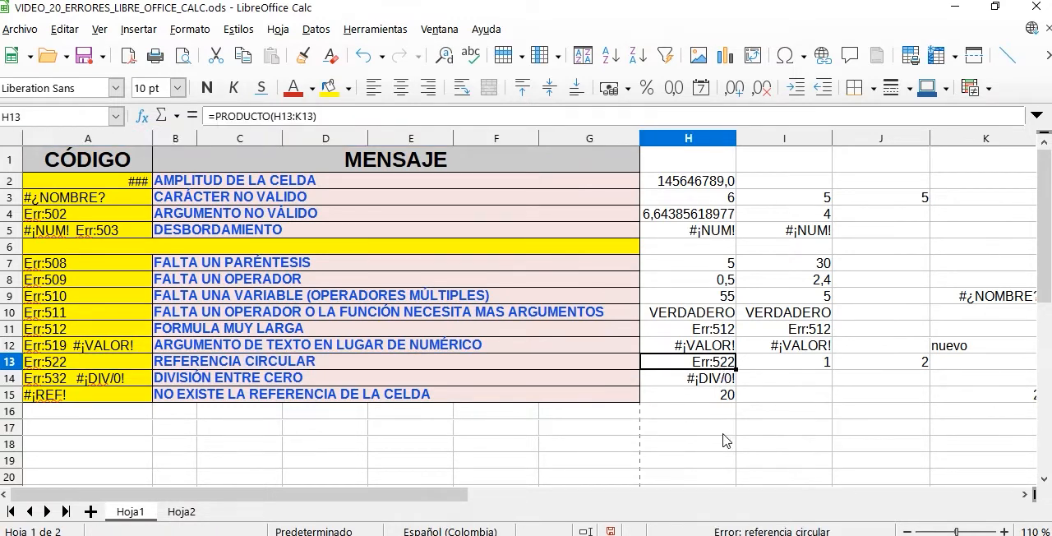
double_click(725, 366)
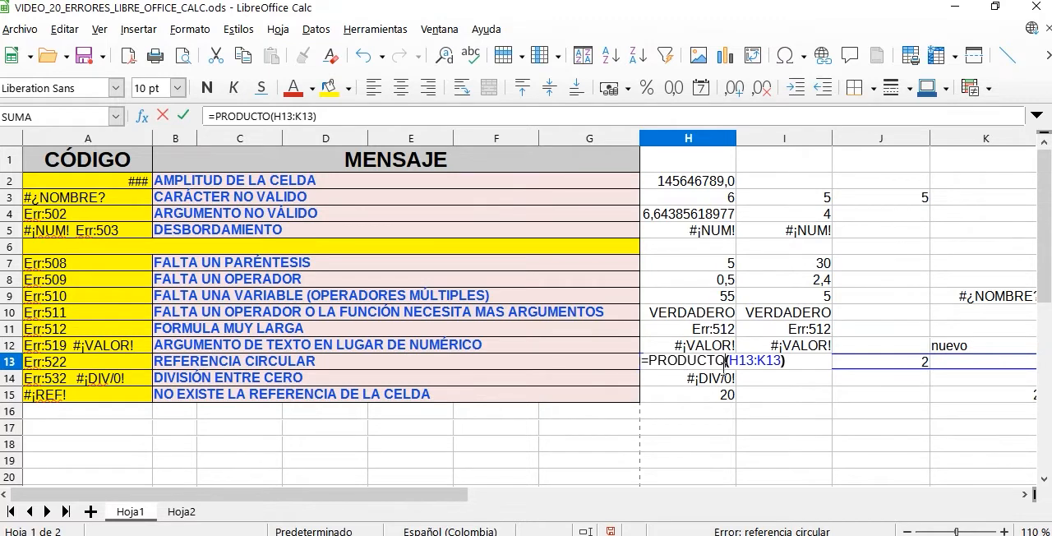
key("Escape")
left_click_drag(693, 365, 901, 367)
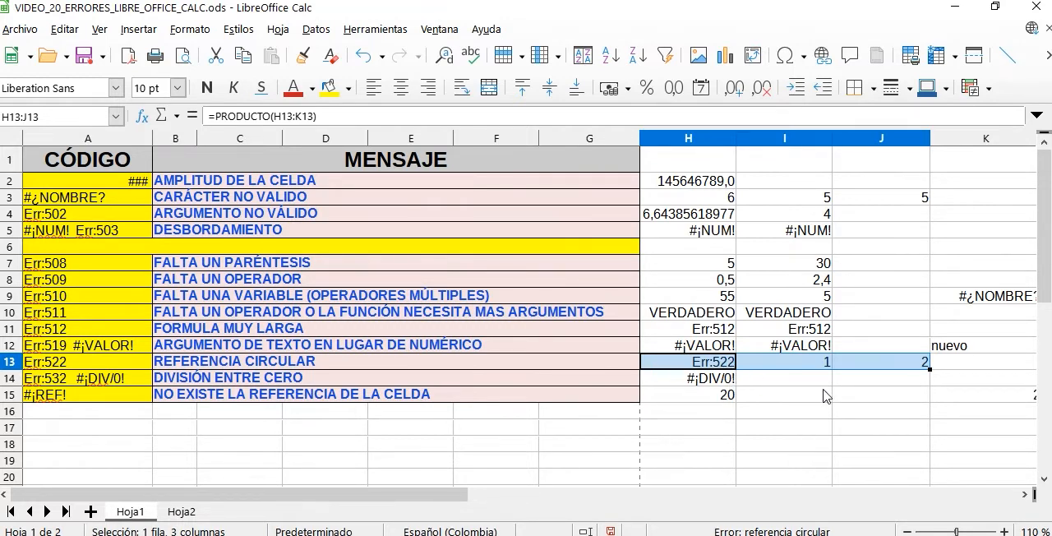
left_click(968, 370)
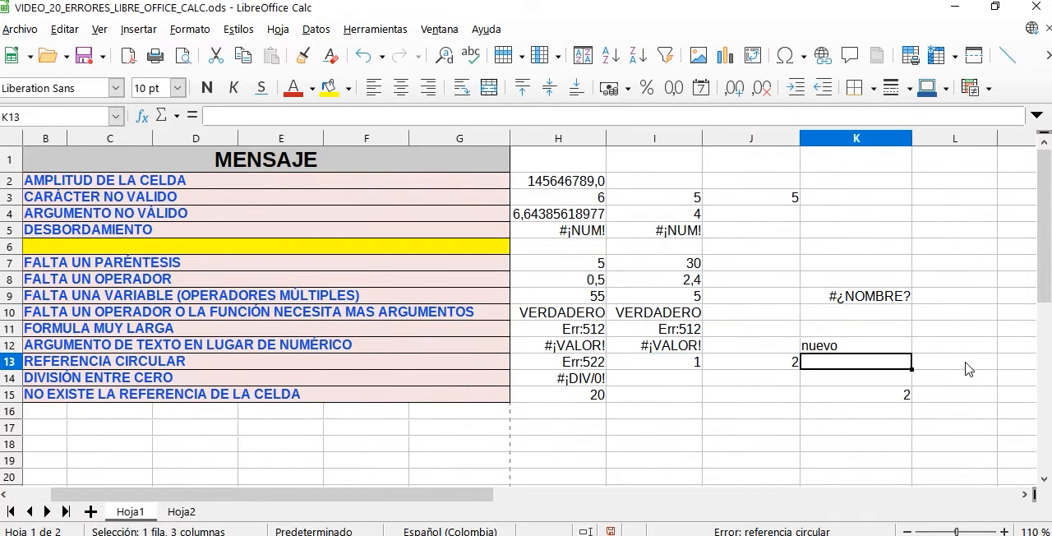
- Enter =SUMA(I13:J13) in K13 as a sum that does not include its own cell
left_click(851, 393)
left_click(895, 370)
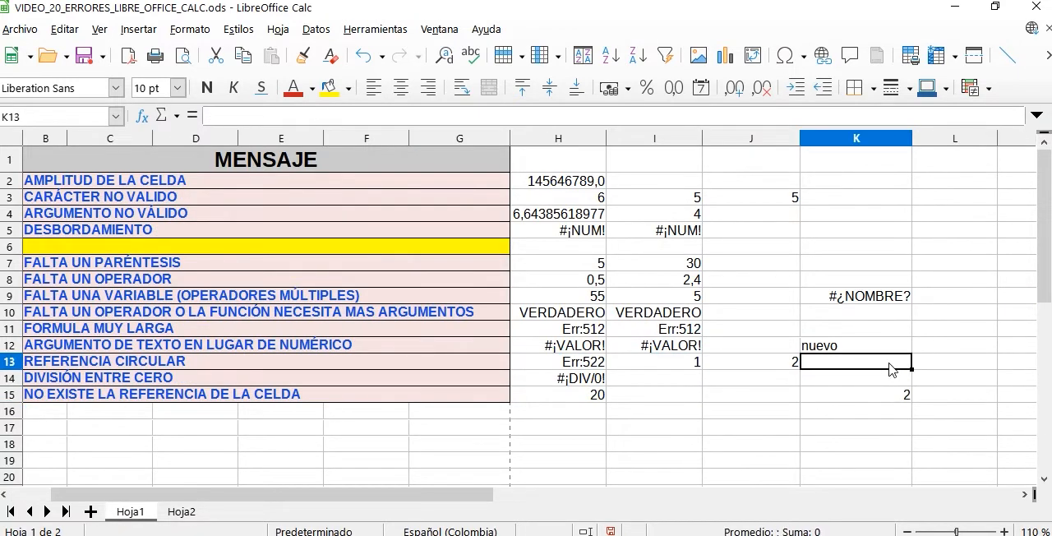
type("=su,ma")
key("BackSpace")
key("BackSpace")
key("BackSpace")
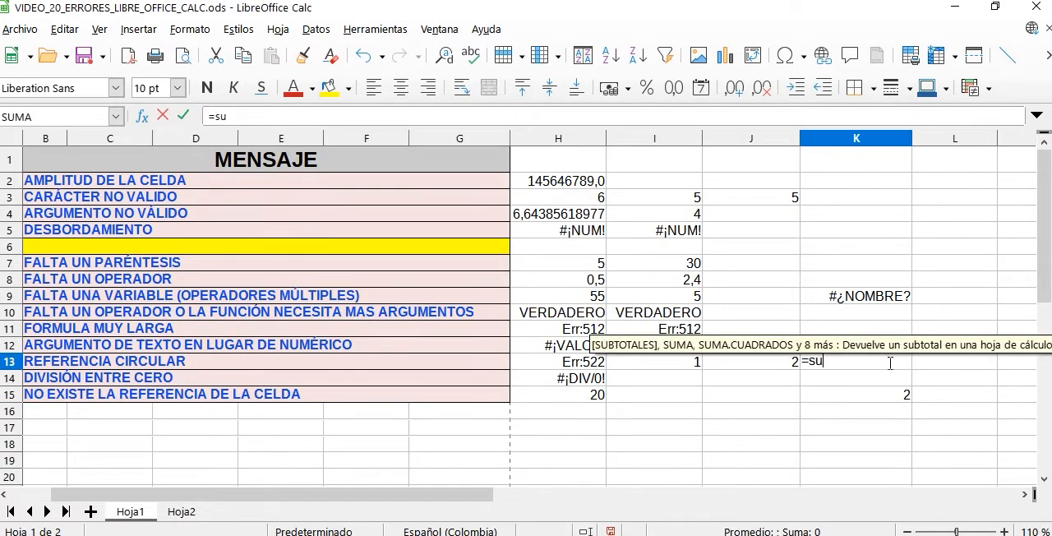
type("ma")
key("Return")
left_click_drag(669, 362, 731, 368)
key("Return")
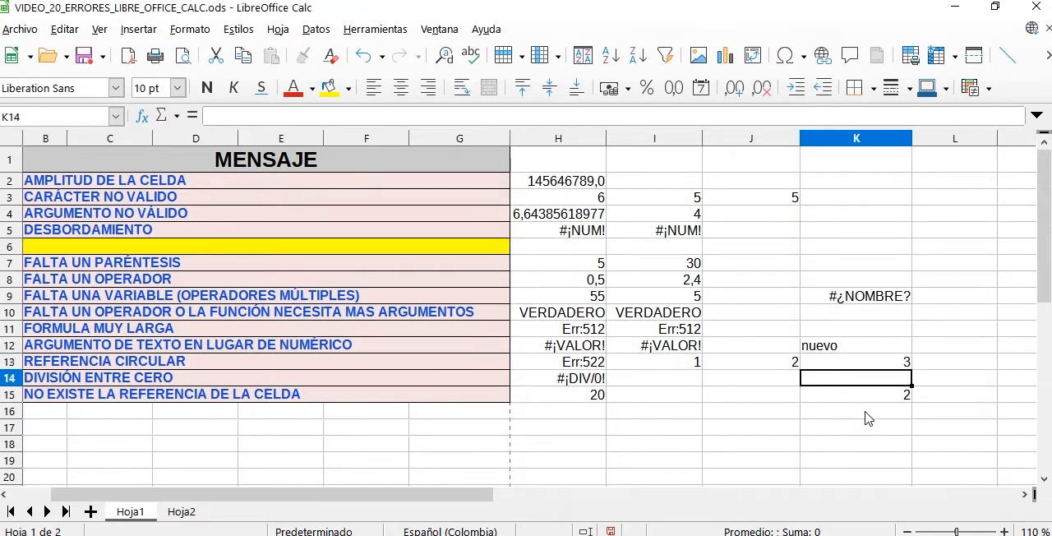
- Recheck the circular PRODUCTO formula in H13 and clear the SUMA formula from K13
left_click(590, 351)
left_click(594, 364)
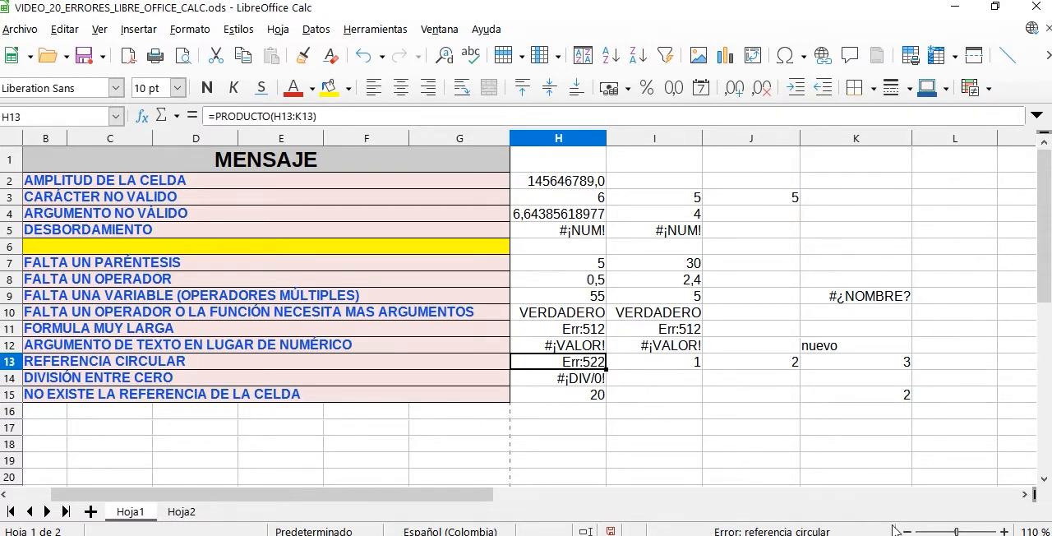
left_click_drag(329, 498, 267, 496)
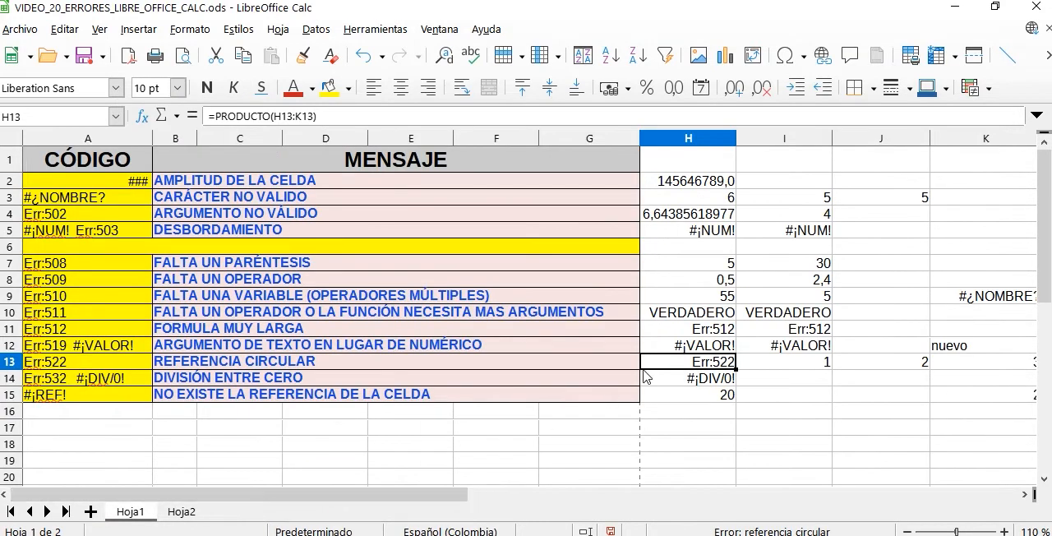
left_click(964, 363)
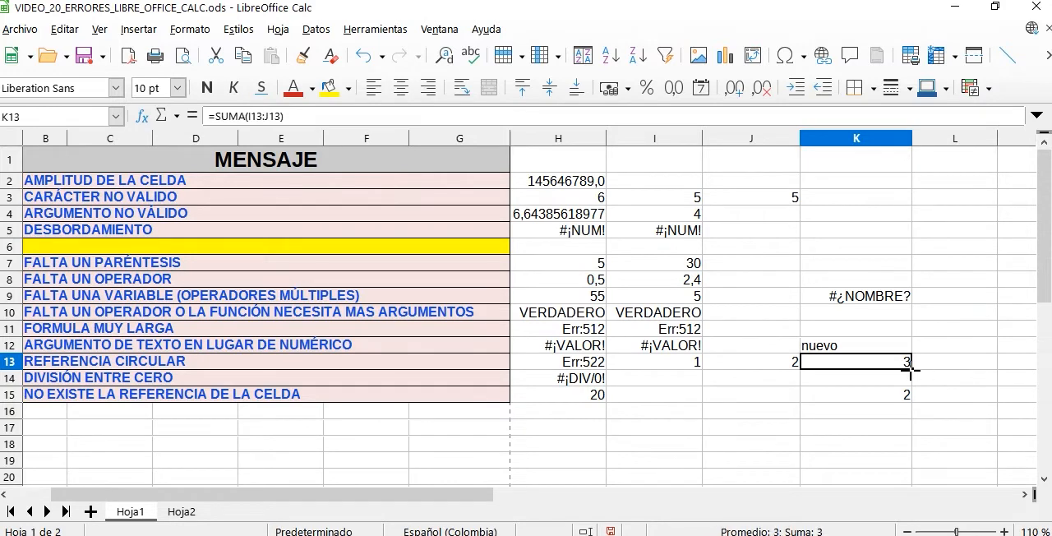
key("Delete")
left_click_drag(449, 502, 399, 488)
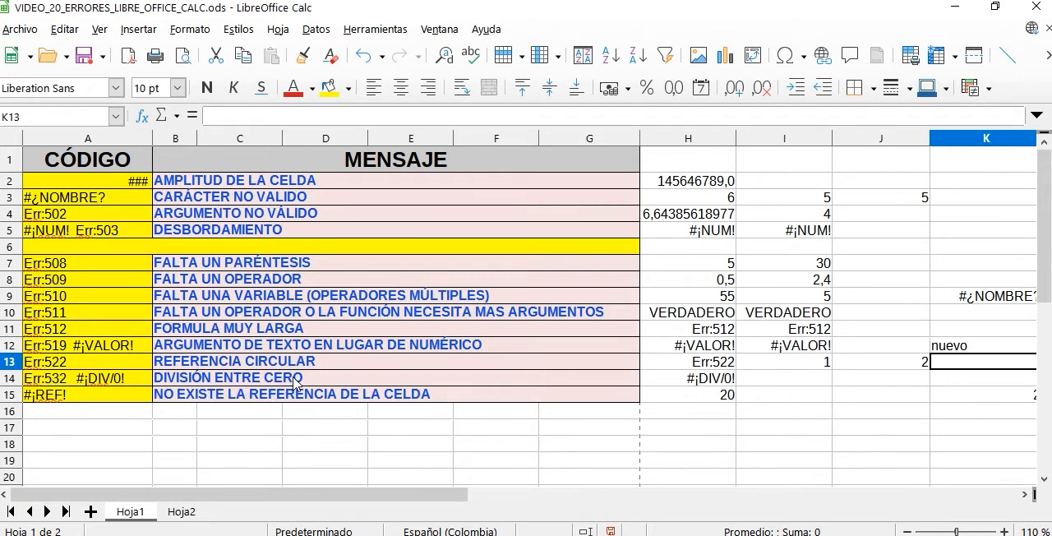
- Correct the division by zero in H14 by replacing the divisor with 5, making the formula =12/5
left_click(713, 383)
double_click(725, 381)
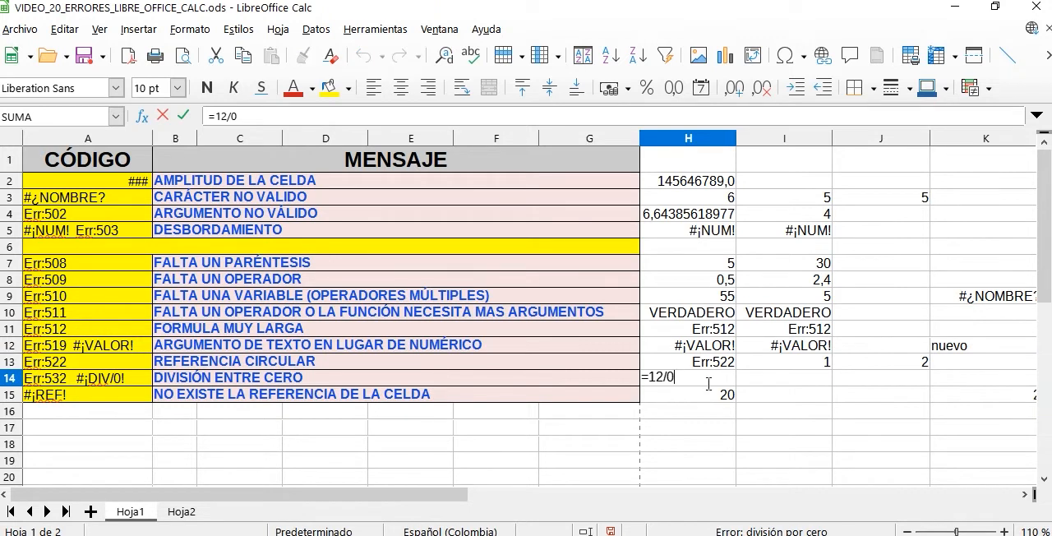
key("BackSpace")
key("Return")
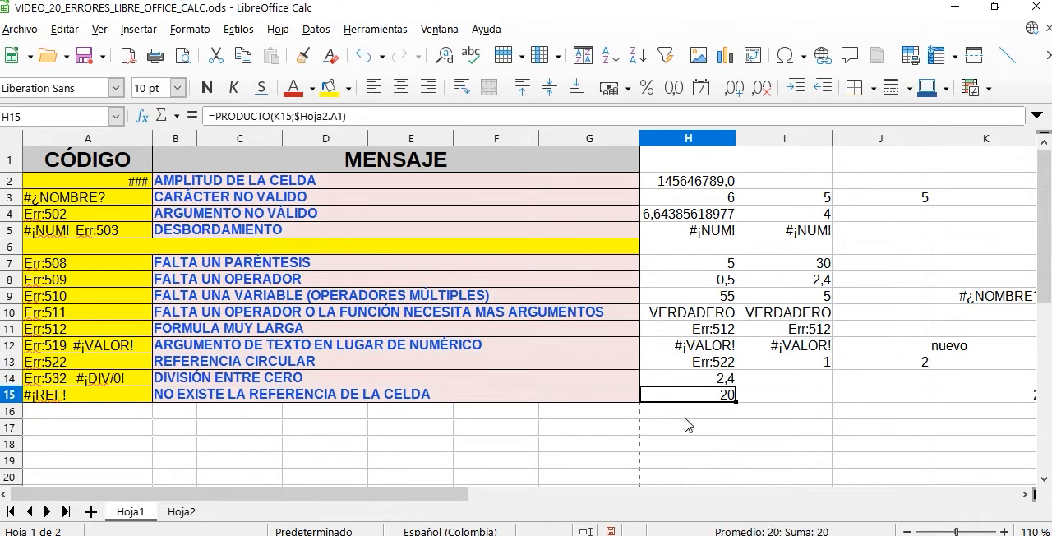
- Examine the PRODUCTO formula in H15 and the cell A1 on Hoja2 that it references
left_click(687, 442)
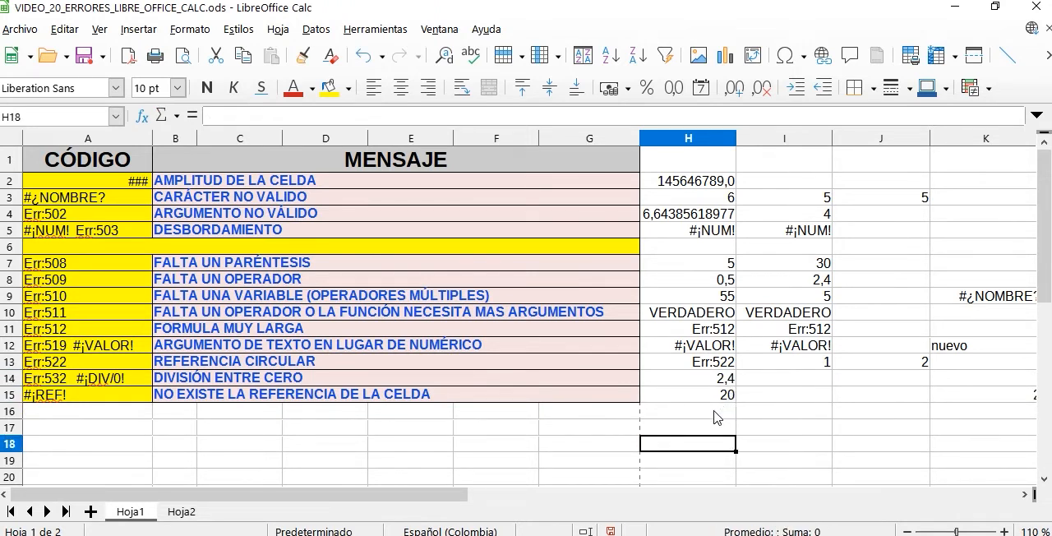
left_click(726, 396)
double_click(727, 396)
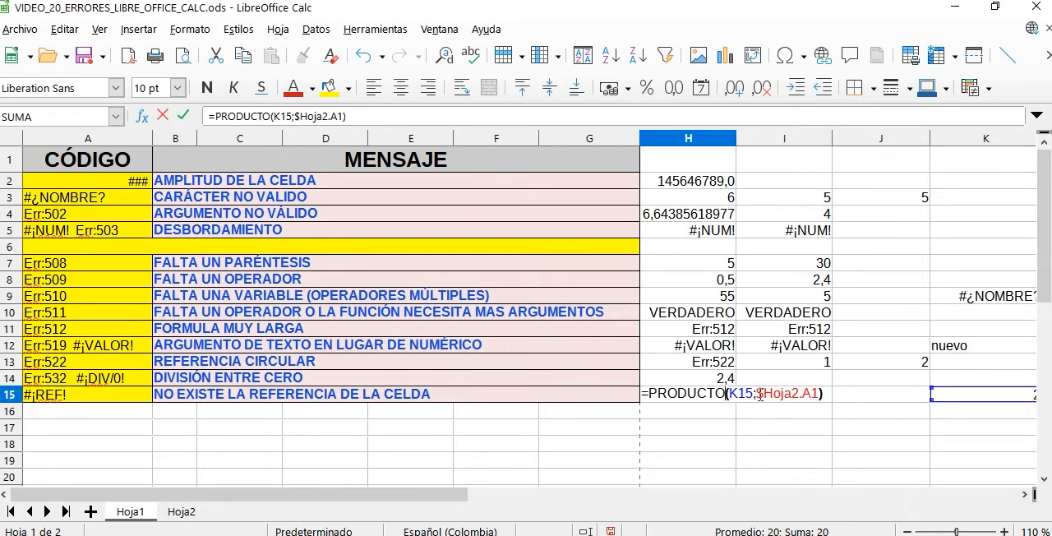
left_click(184, 512)
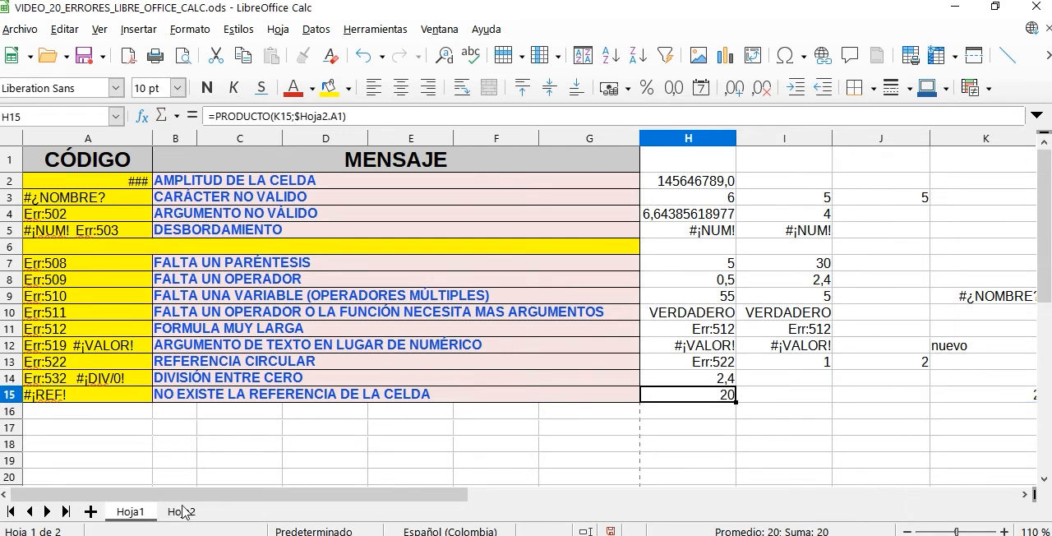
key("Up")
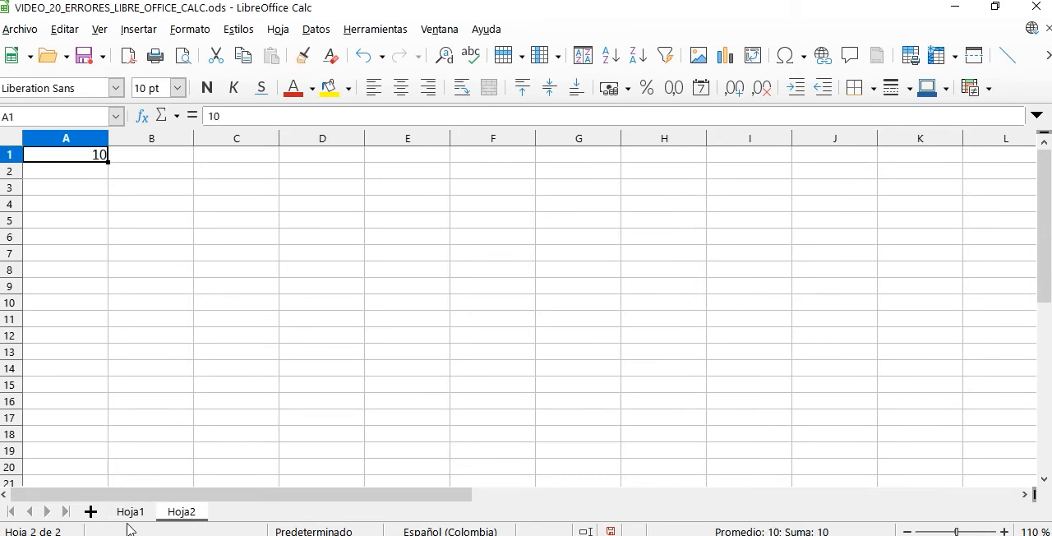
left_click(129, 515)
- Delete the sheet Hoja2 to break the reference used by the formula in H15
left_click(182, 515)
right_click(188, 516)
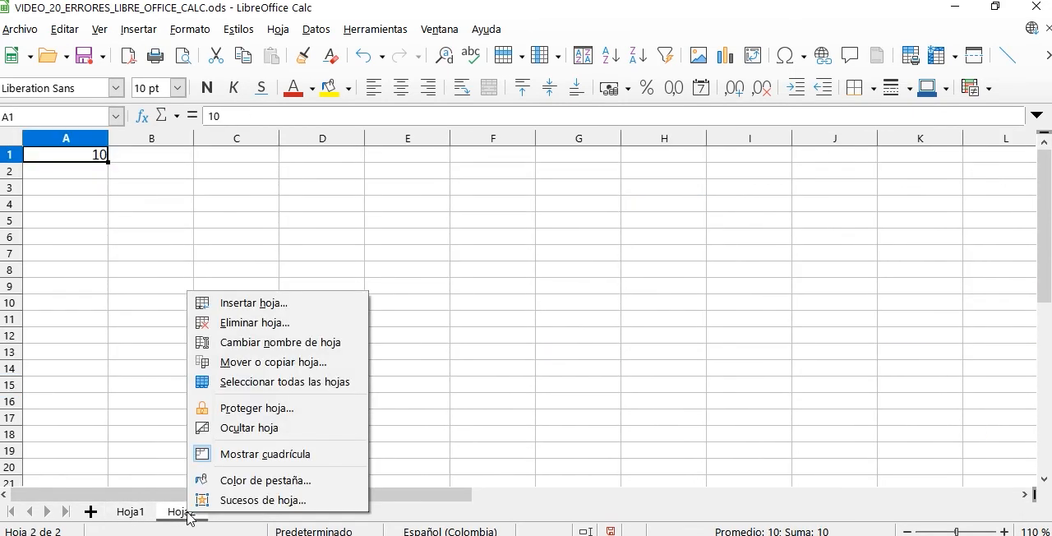
left_click(263, 325)
left_click(566, 308)
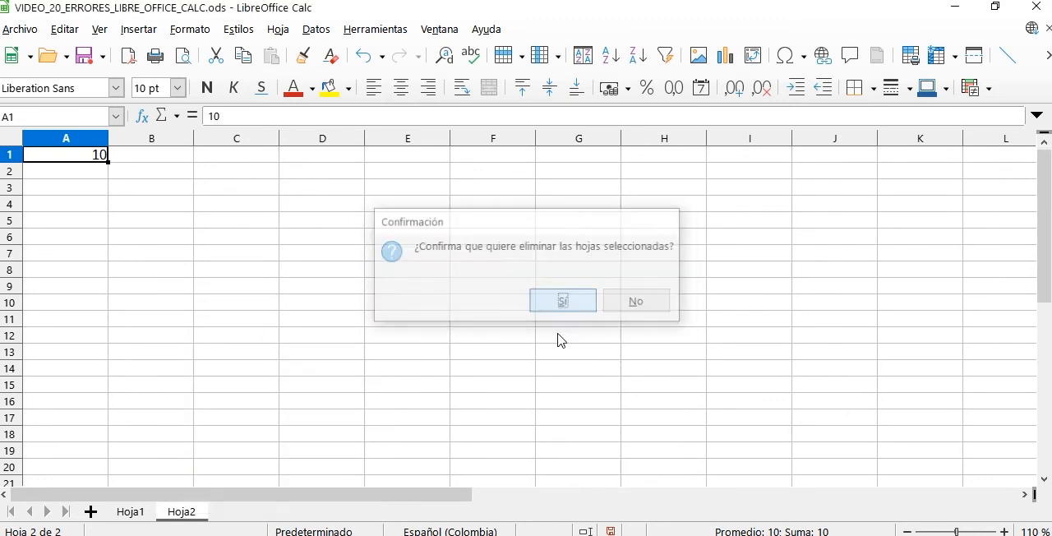
- Inspect how the PRODUCTO formula in H15 now refers to the deleted sheet, leaving it unedited
left_click(717, 448)
left_click(726, 400)
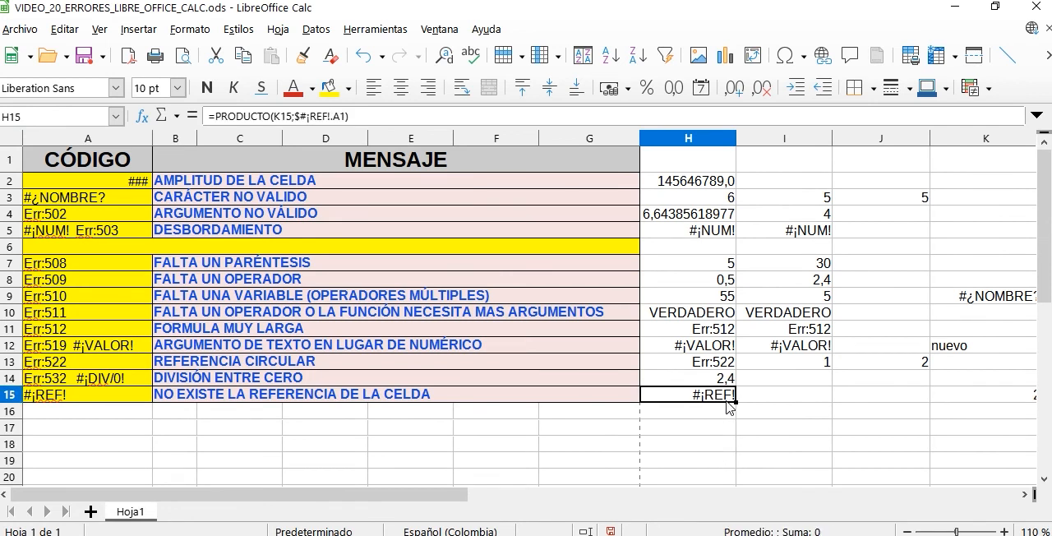
double_click(724, 403)
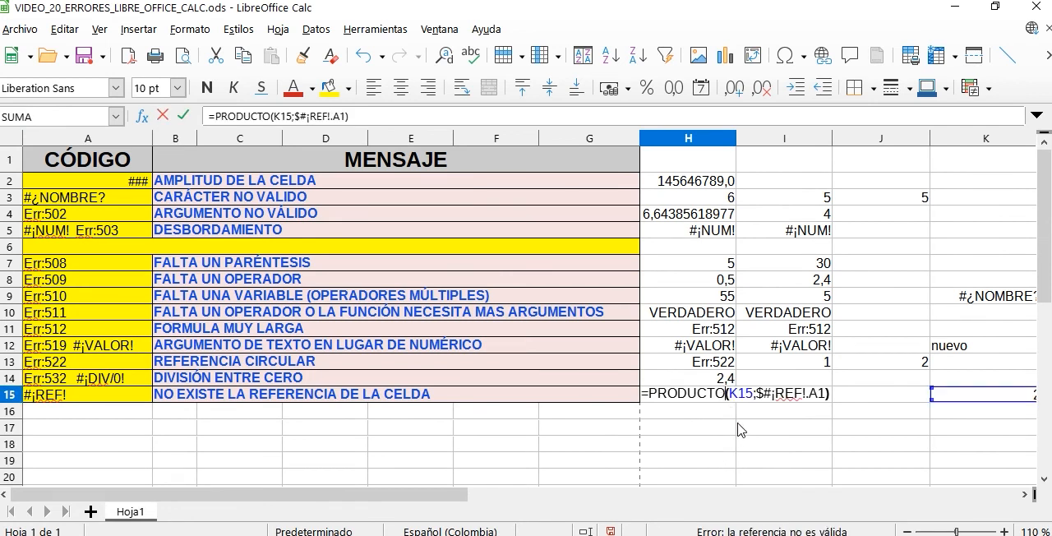
left_click(694, 415)
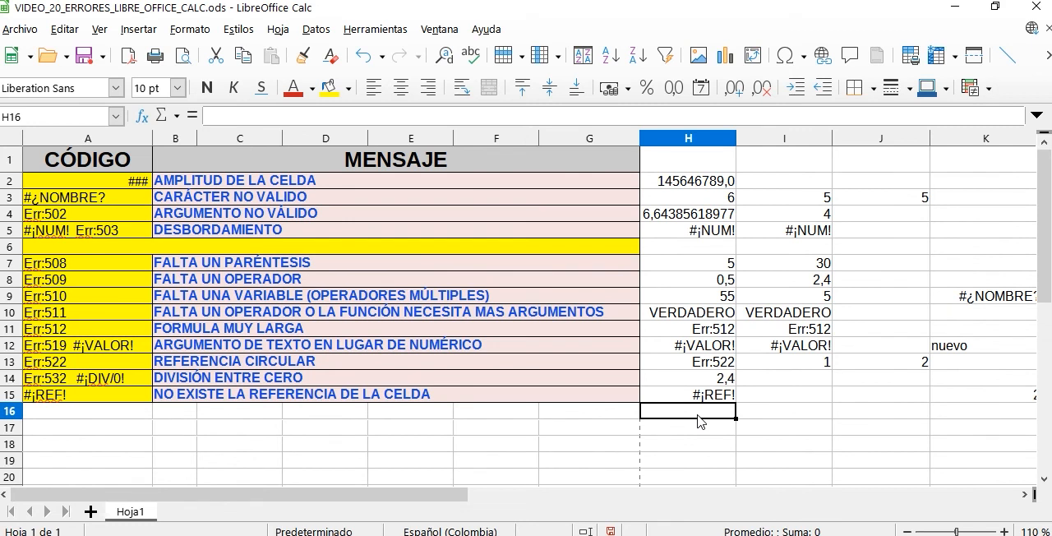
left_click(701, 427)
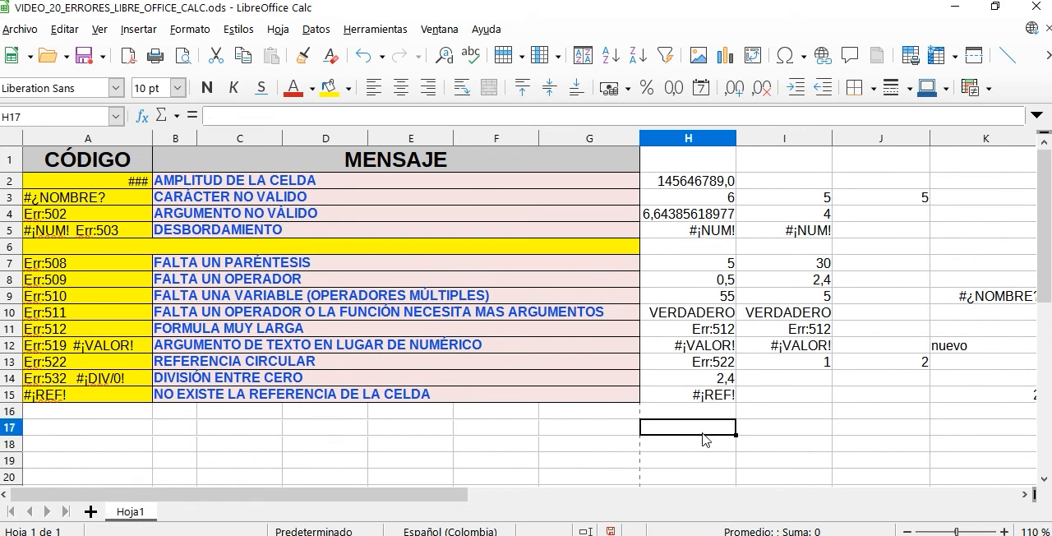